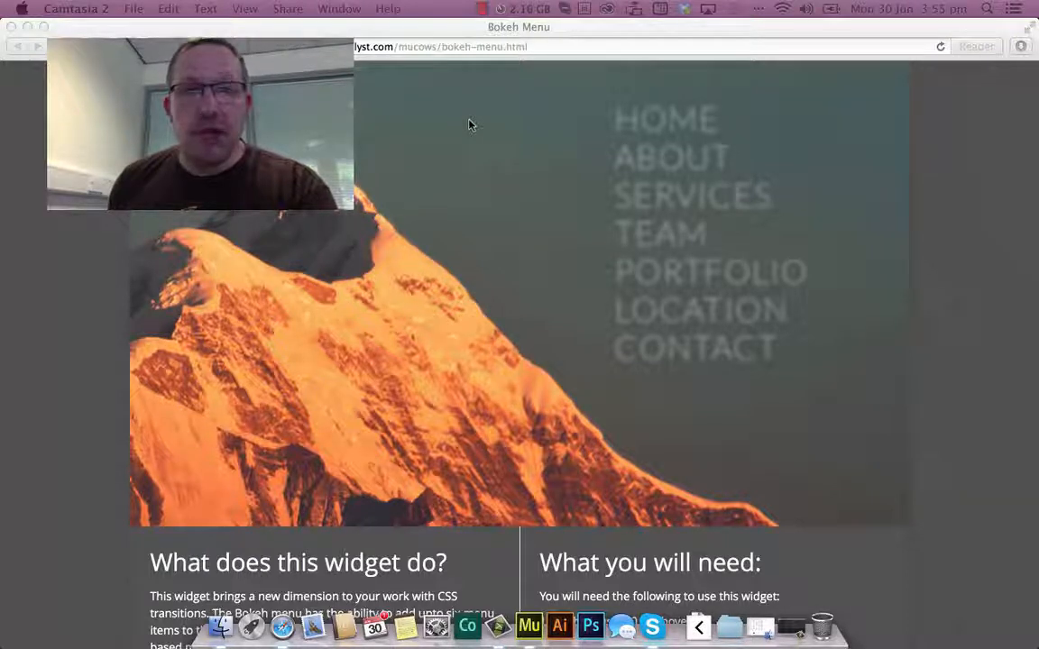
{"action": "left_click", "coordinate": [516, 127]}
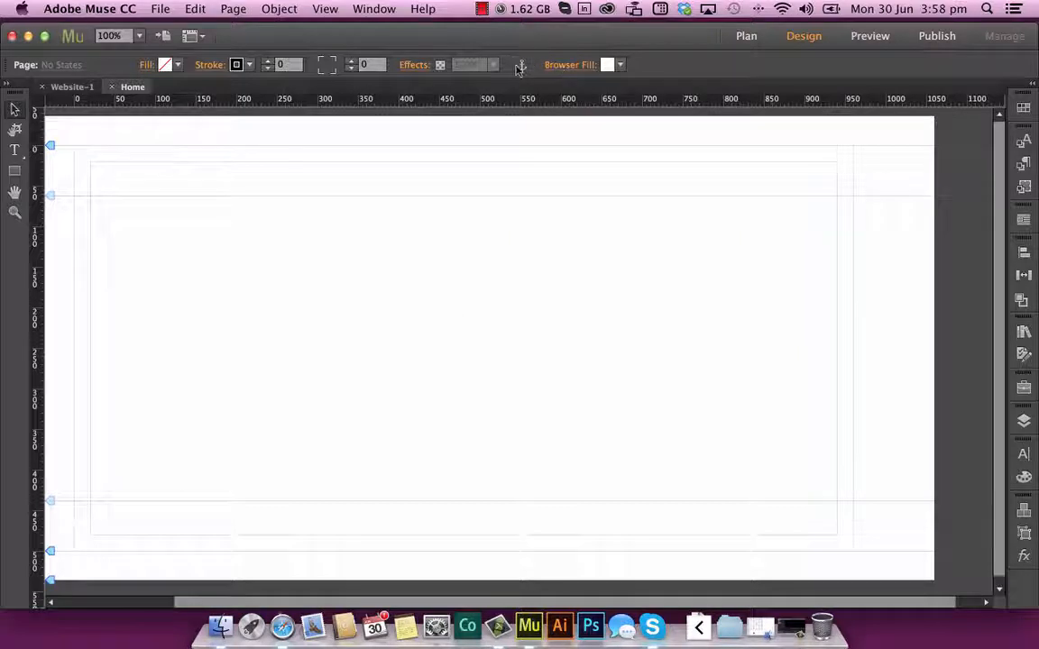
Step: Use the image shutterstock_137401412.jpg as the Home page's browser fill
{"action": "left_click", "coordinate": [562, 65]}
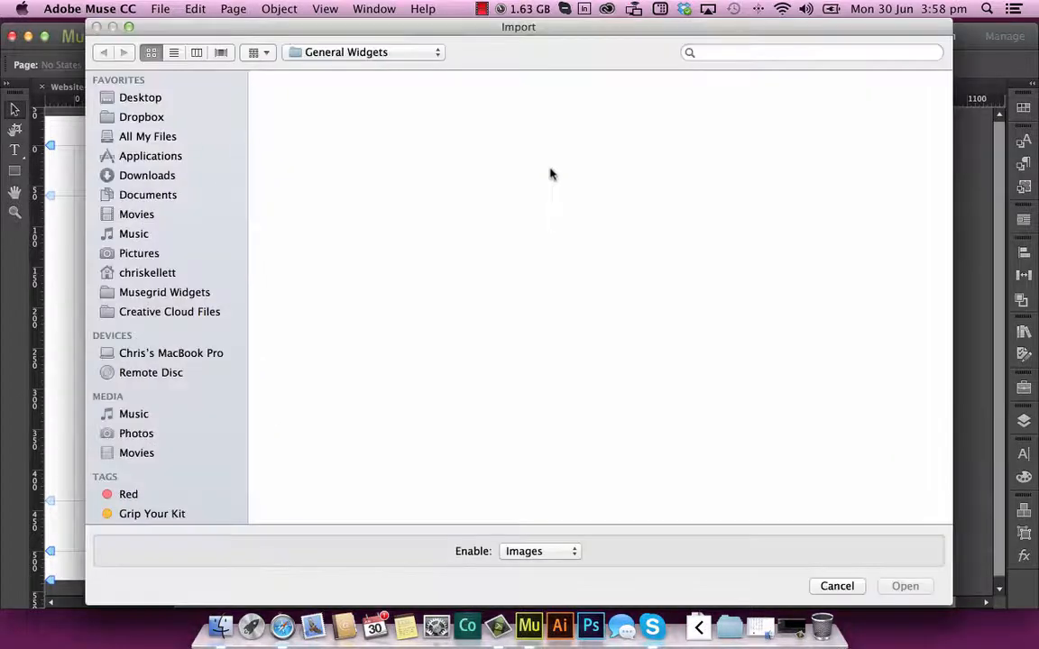
{"action": "left_click", "coordinate": [740, 103]}
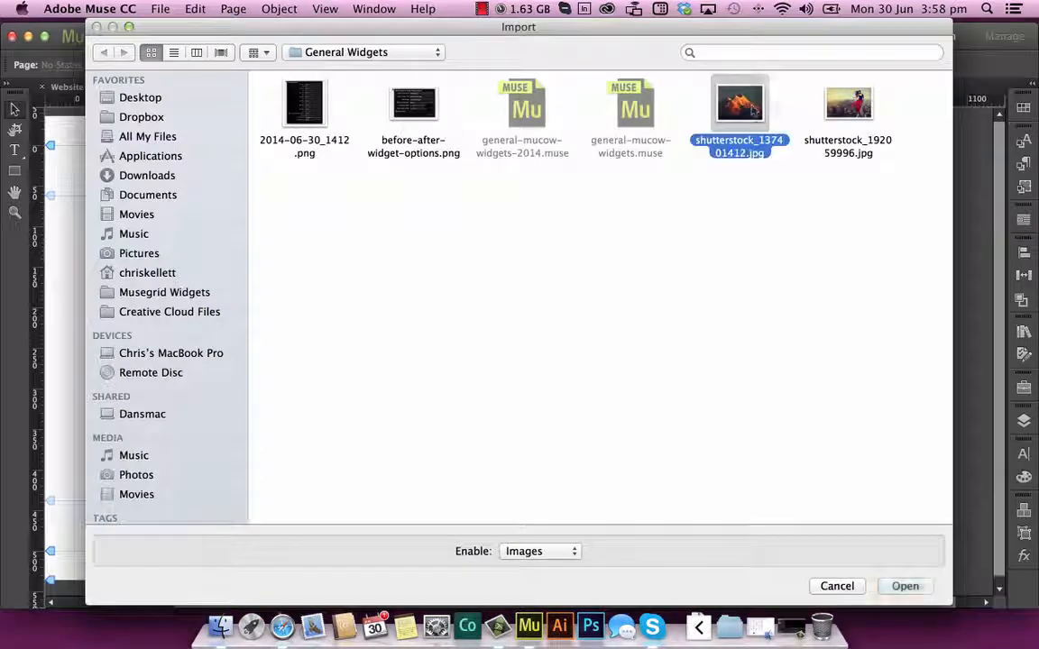
{"action": "left_click", "coordinate": [904, 587]}
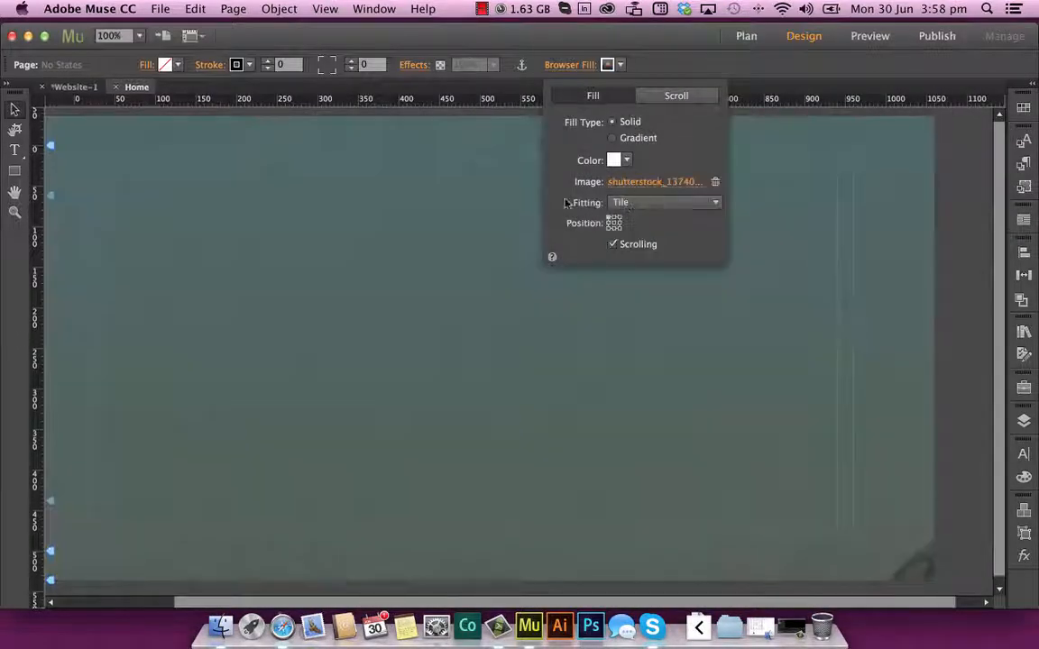
Step: Set the background image's fitting to Scale To Fill and anchor its position at the top centre
{"action": "left_click", "coordinate": [659, 206]}
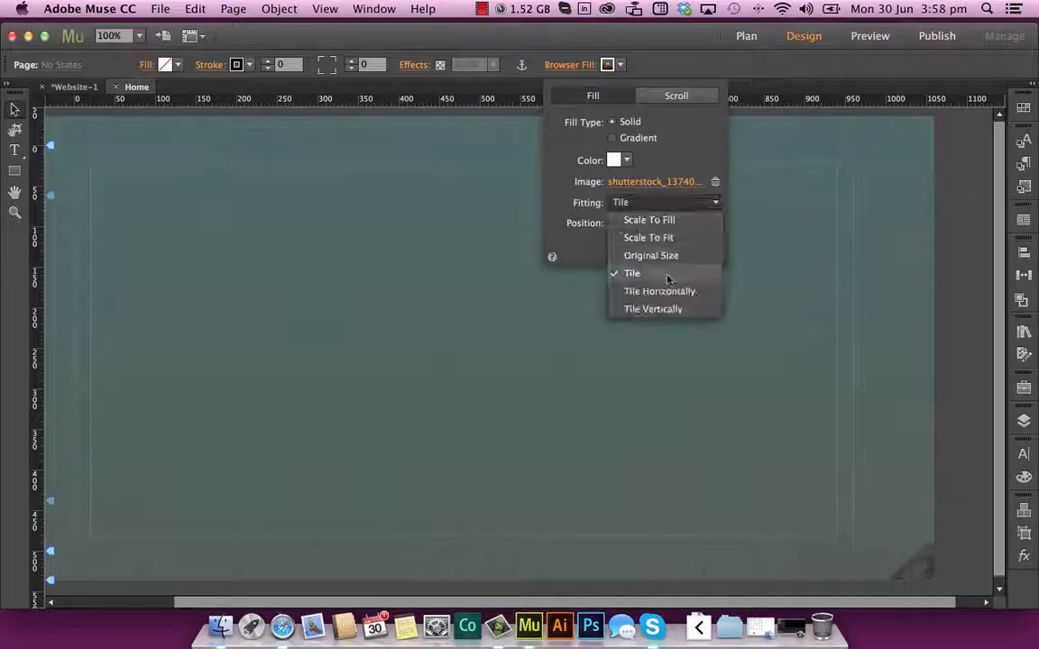
{"action": "left_click", "coordinate": [659, 234]}
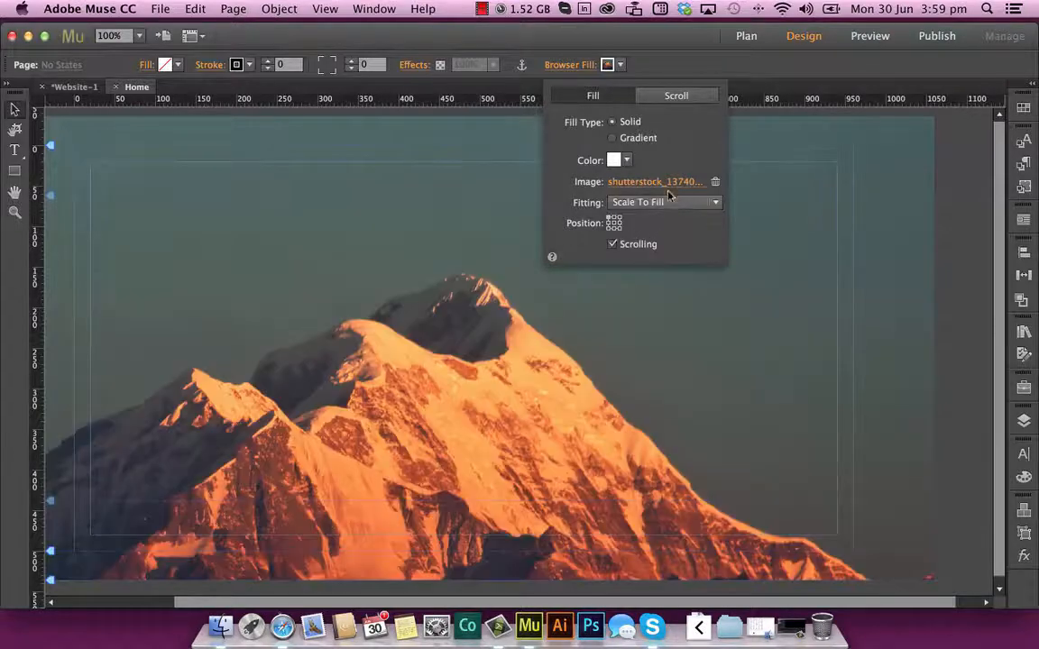
{"action": "left_click", "coordinate": [614, 225]}
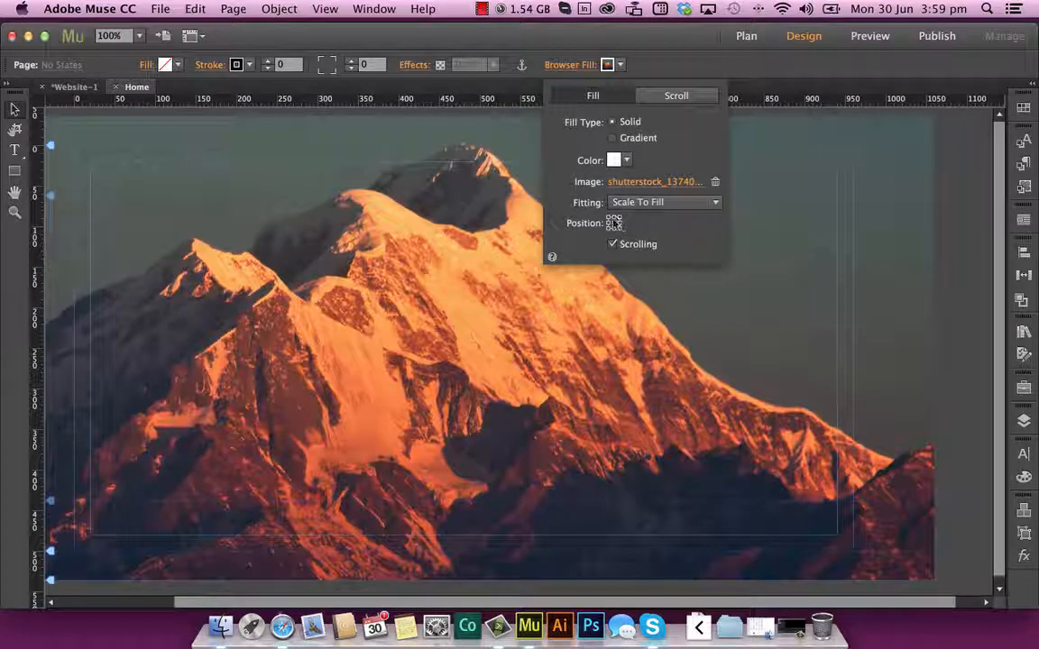
{"action": "left_click", "coordinate": [614, 217]}
{"action": "left_click", "coordinate": [394, 236]}
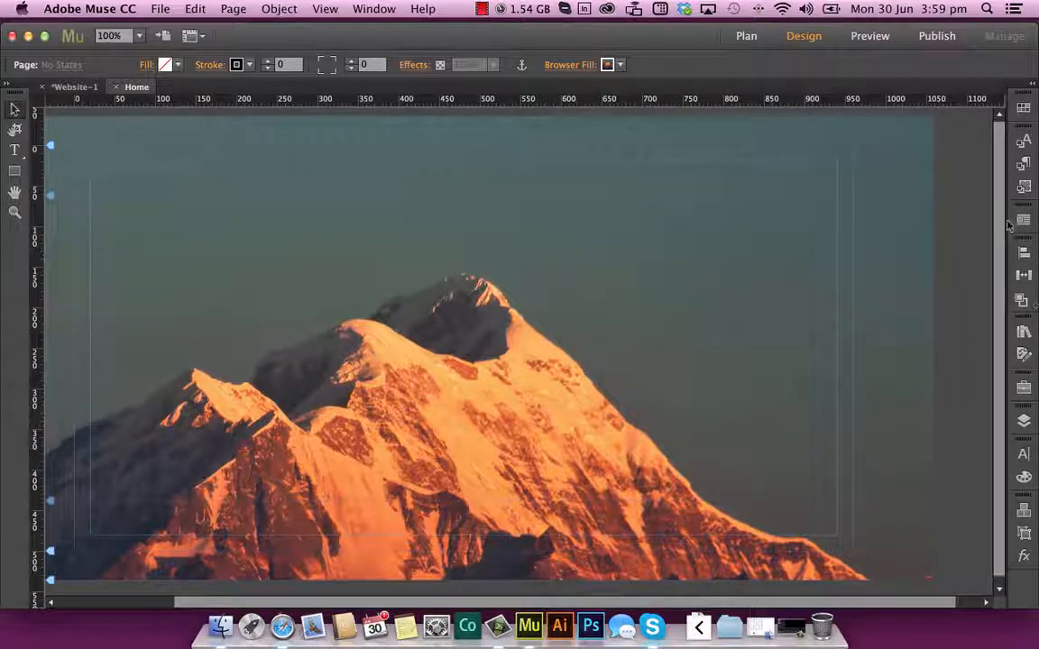
Step: Place the Bokeh Menu widget from the Musegrid Bokeh Menu library on the page and move it to the upper right margin corner
{"action": "left_click", "coordinate": [1024, 333]}
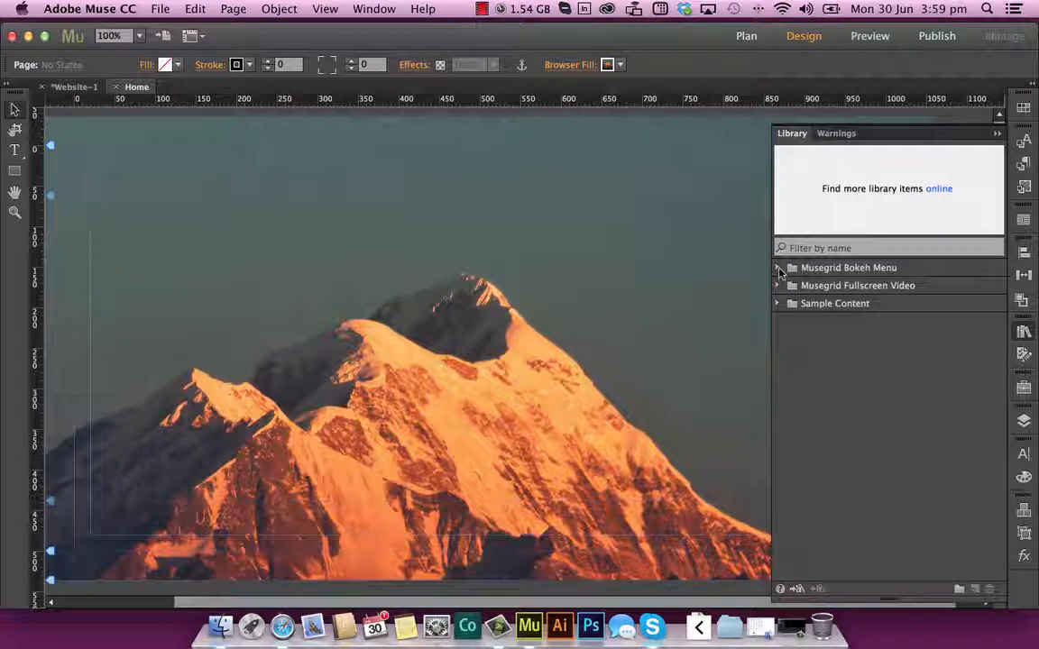
{"action": "left_click", "coordinate": [778, 269]}
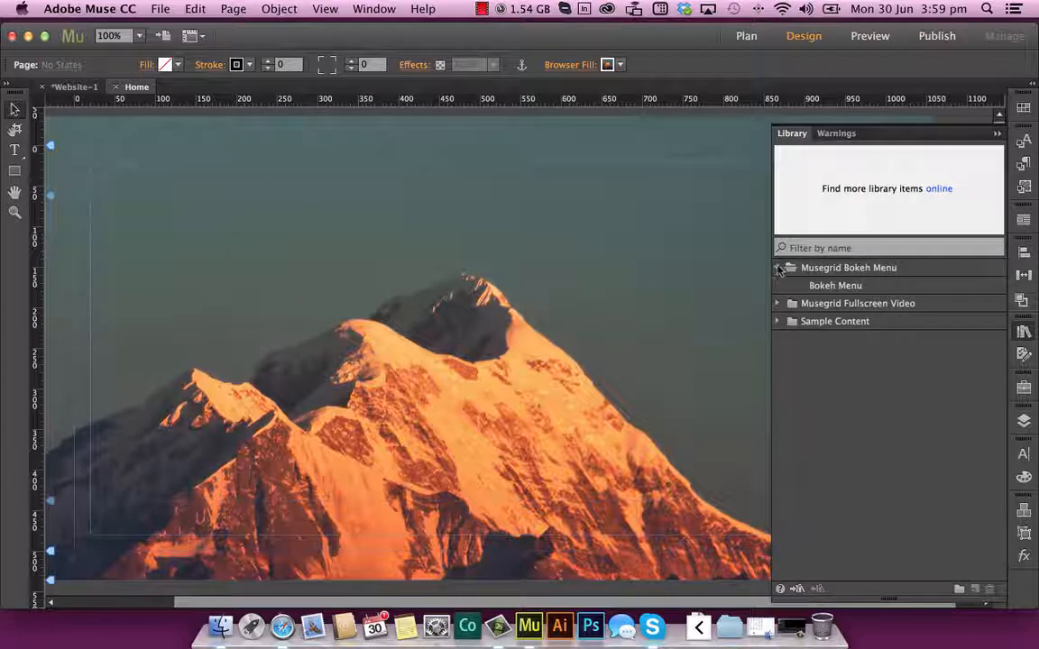
{"action": "left_click", "coordinate": [890, 282]}
{"action": "left_click_drag", "start_coordinate": [893, 168], "coordinate": [286, 180]}
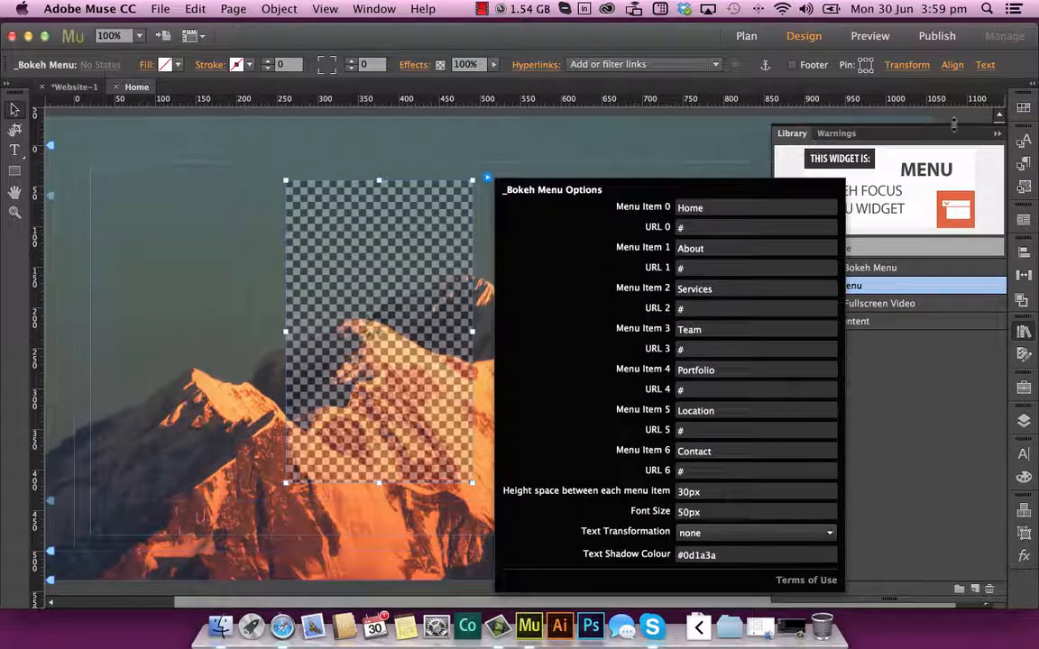
{"action": "left_click", "coordinate": [998, 134]}
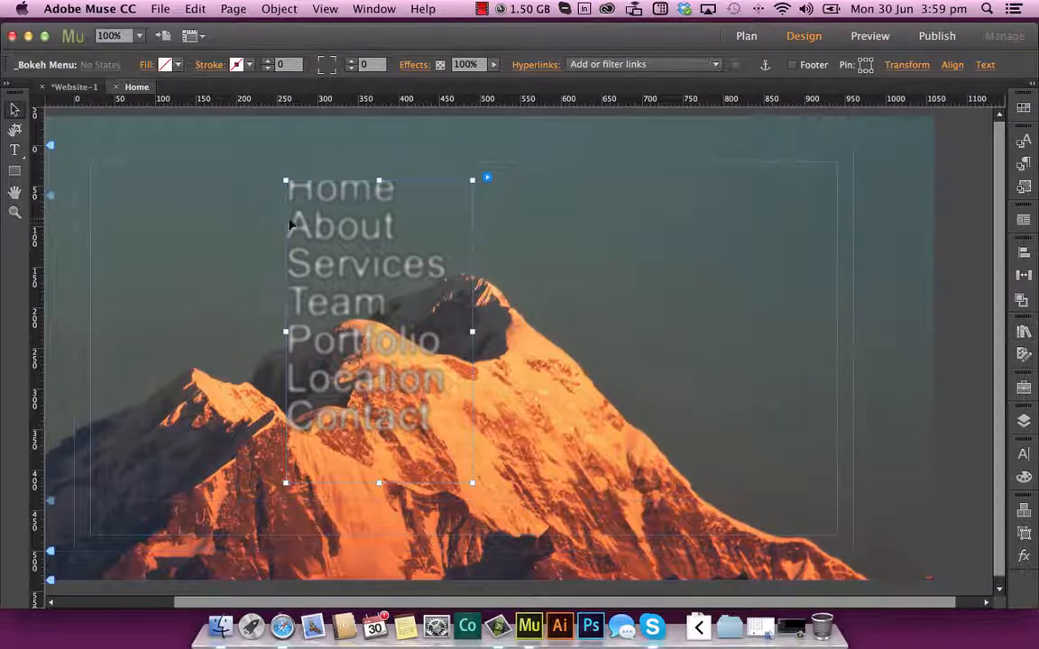
{"action": "left_click_drag", "start_coordinate": [291, 226], "coordinate": [679, 211]}
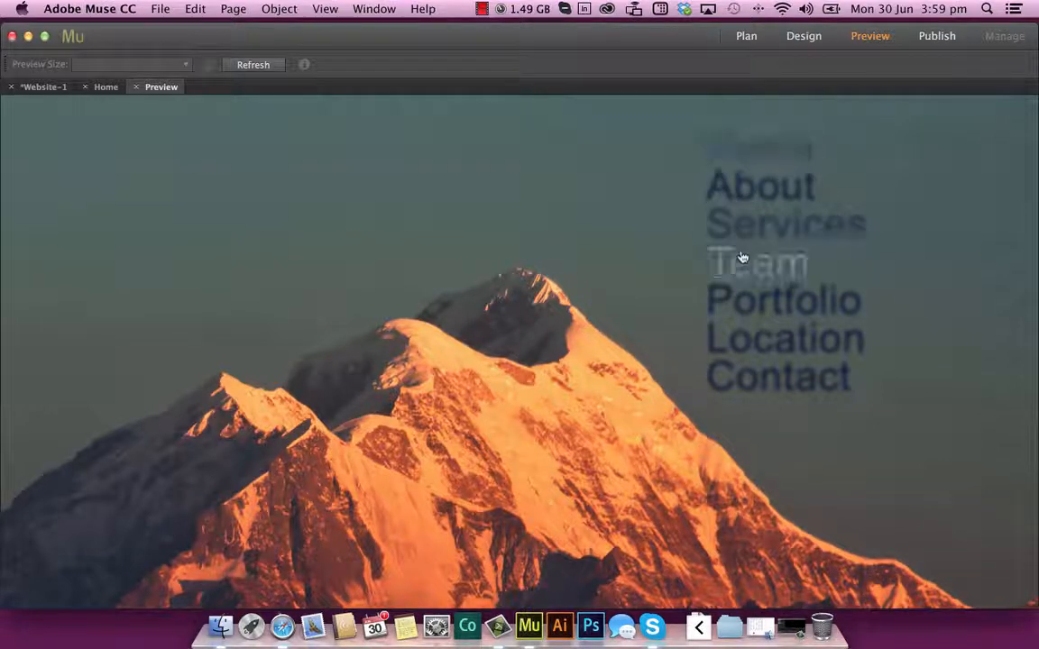
Step: Return to the page design and remove underlining from the Normal, Hover, Visited and Active states of the default link style
{"action": "left_click", "coordinate": [793, 36]}
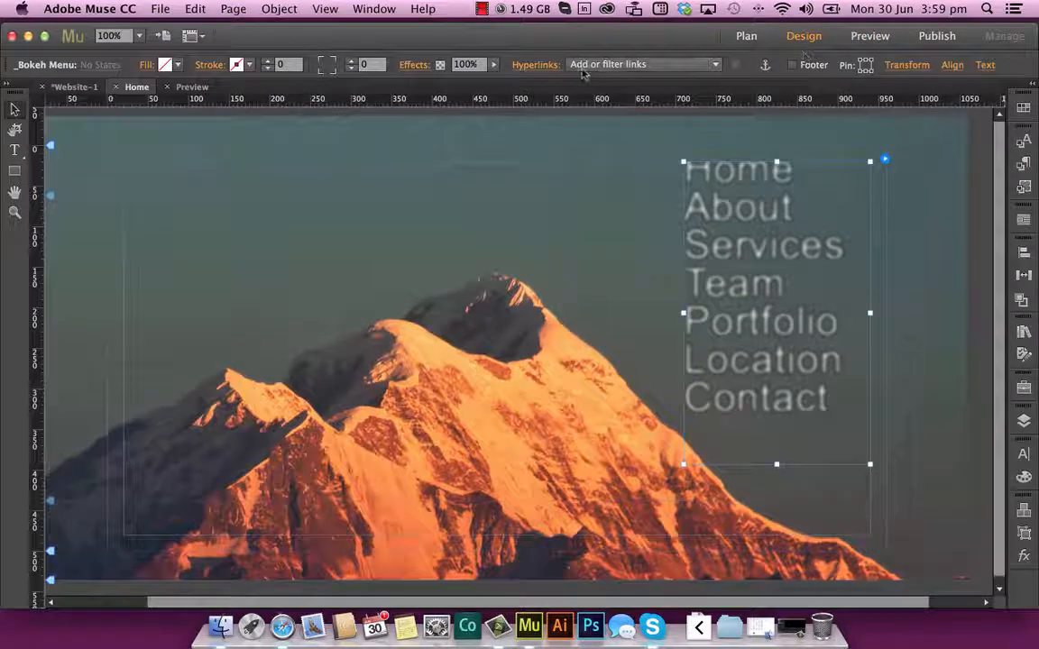
{"action": "left_click", "coordinate": [534, 64]}
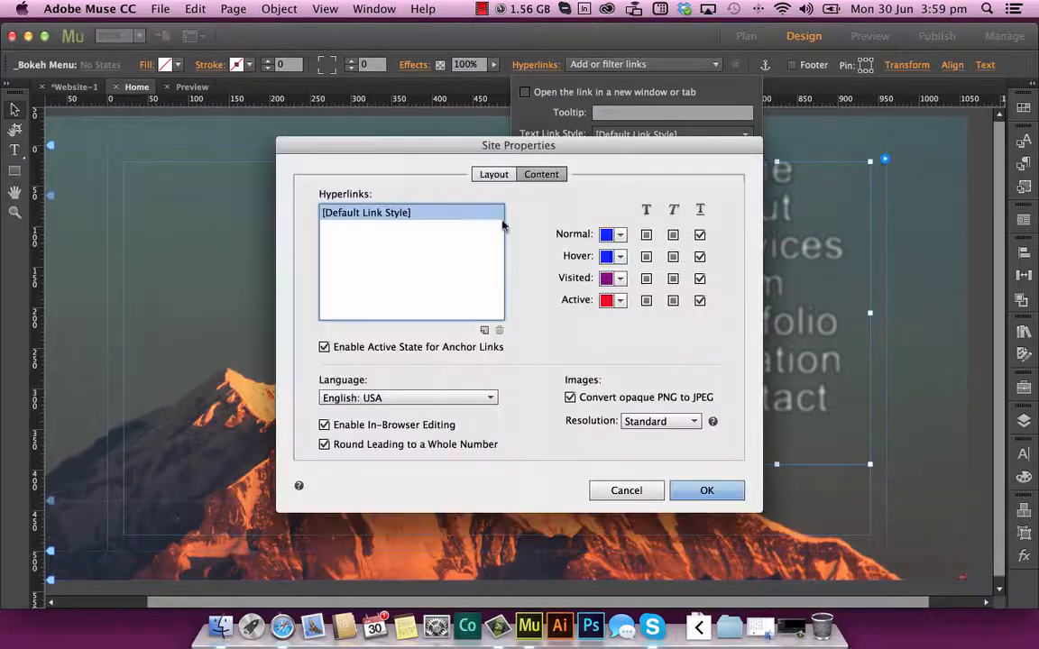
{"action": "left_click", "coordinate": [700, 236]}
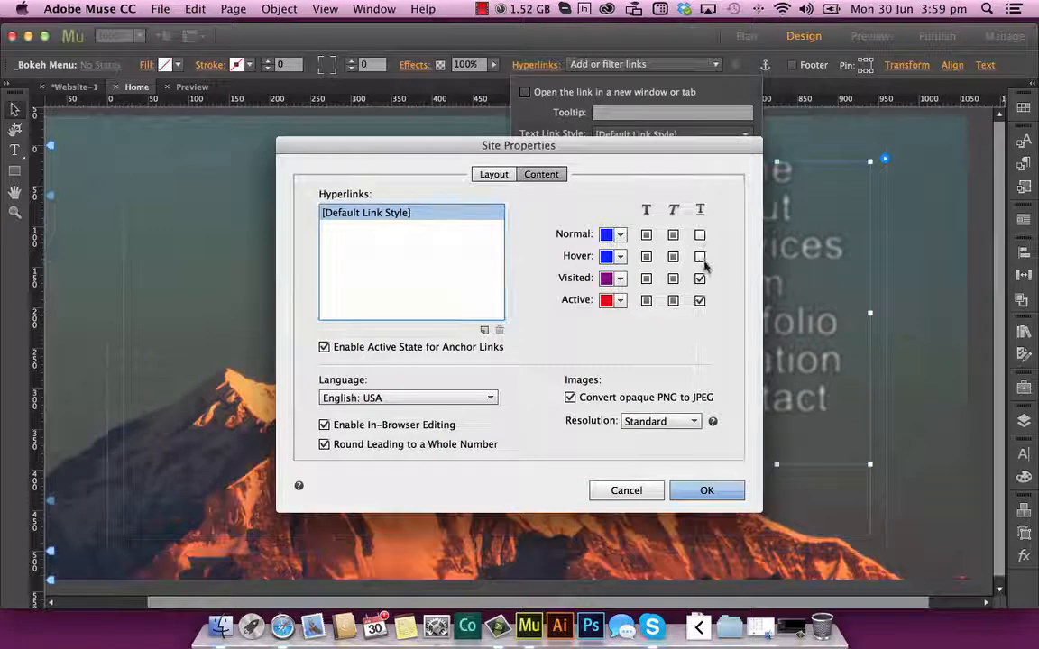
{"action": "left_click", "coordinate": [700, 279]}
{"action": "left_click", "coordinate": [700, 301]}
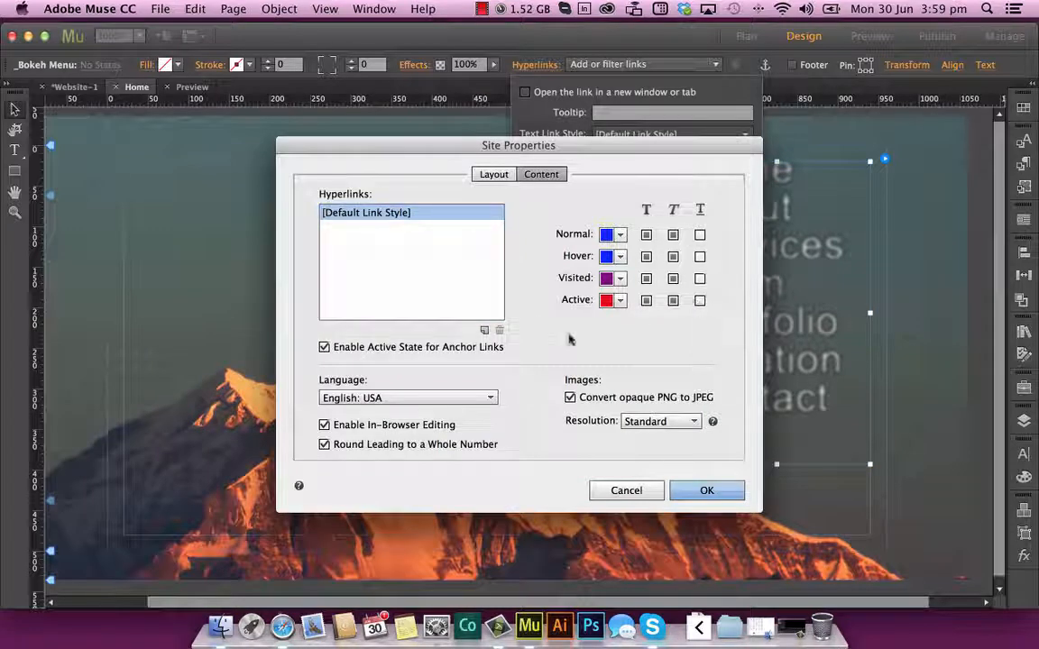
{"action": "left_click", "coordinate": [709, 490]}
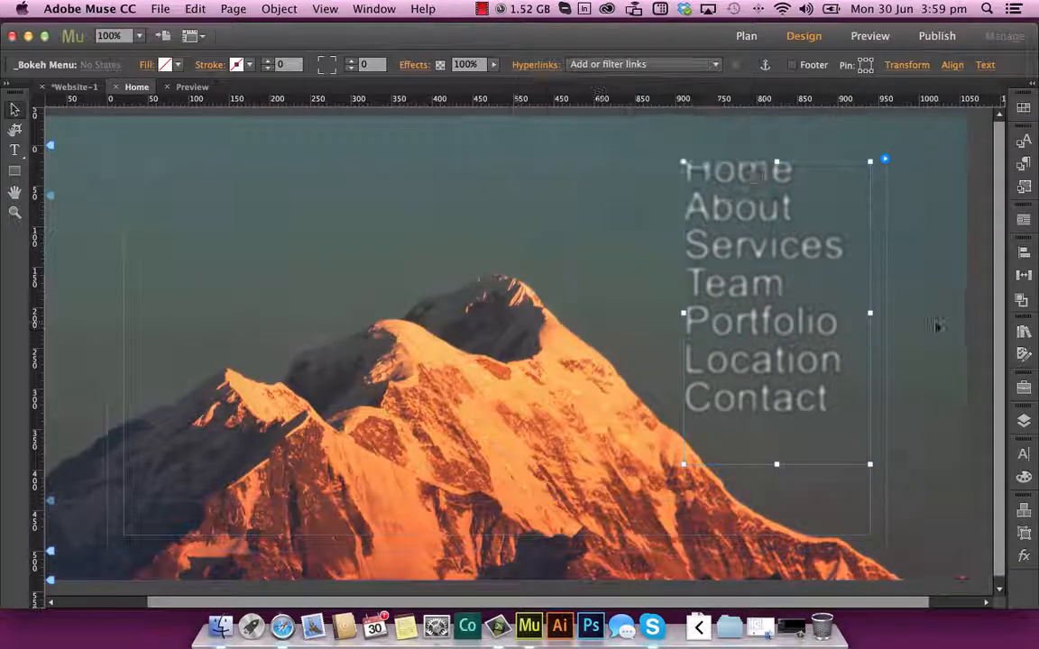
Step: Set the Bokeh Menu's font to Lato Hairline and check the menu in a page preview
{"action": "left_click", "coordinate": [1023, 454]}
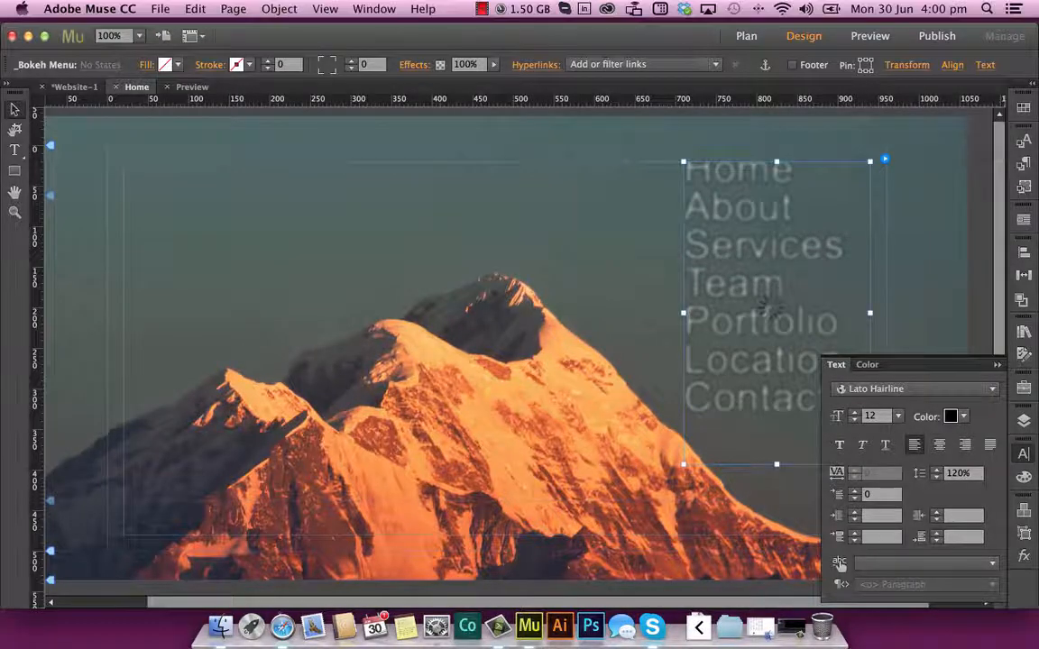
{"action": "left_click", "coordinate": [551, 203]}
{"action": "left_click", "coordinate": [878, 37]}
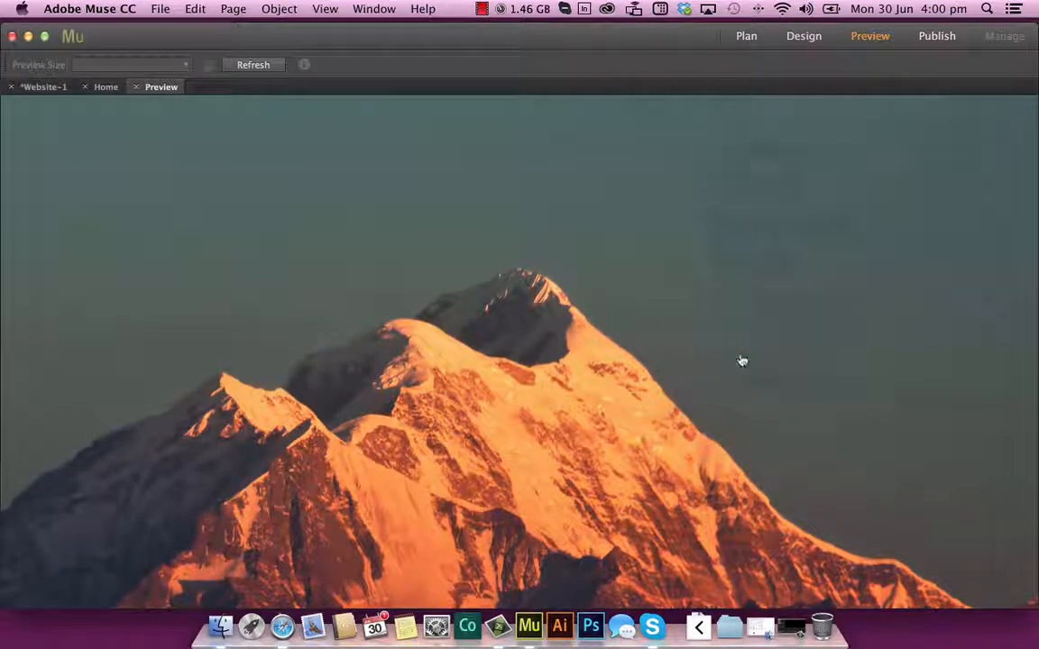
{"action": "left_click", "coordinate": [804, 36]}
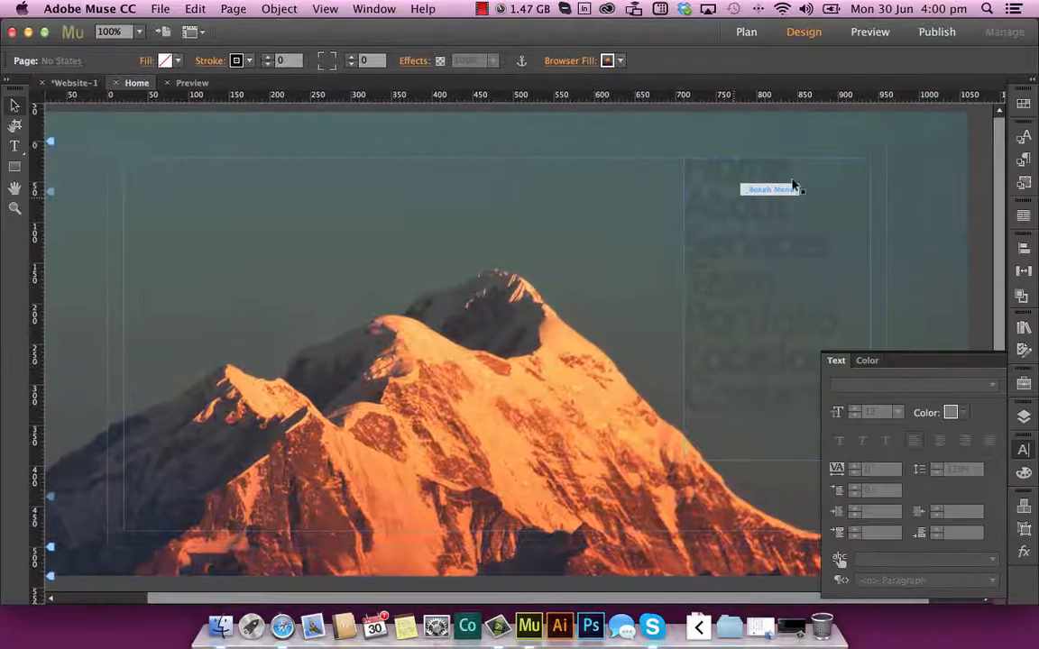
Step: Move the Bokeh Menu widget across the page to the upper left margin corner
{"action": "left_click", "coordinate": [793, 186]}
{"action": "left_click_drag", "start_coordinate": [730, 221], "coordinate": [190, 225]}
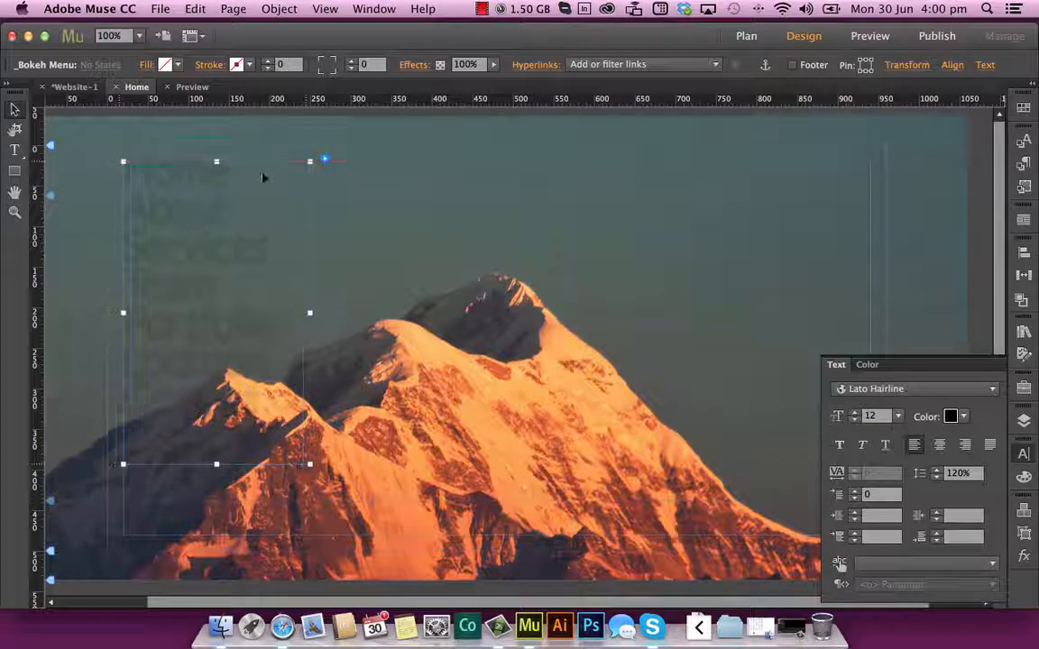
Step: Set the Bokeh Menu's font size to 40px and its text transformation to lowercase
{"action": "left_click", "coordinate": [325, 160]}
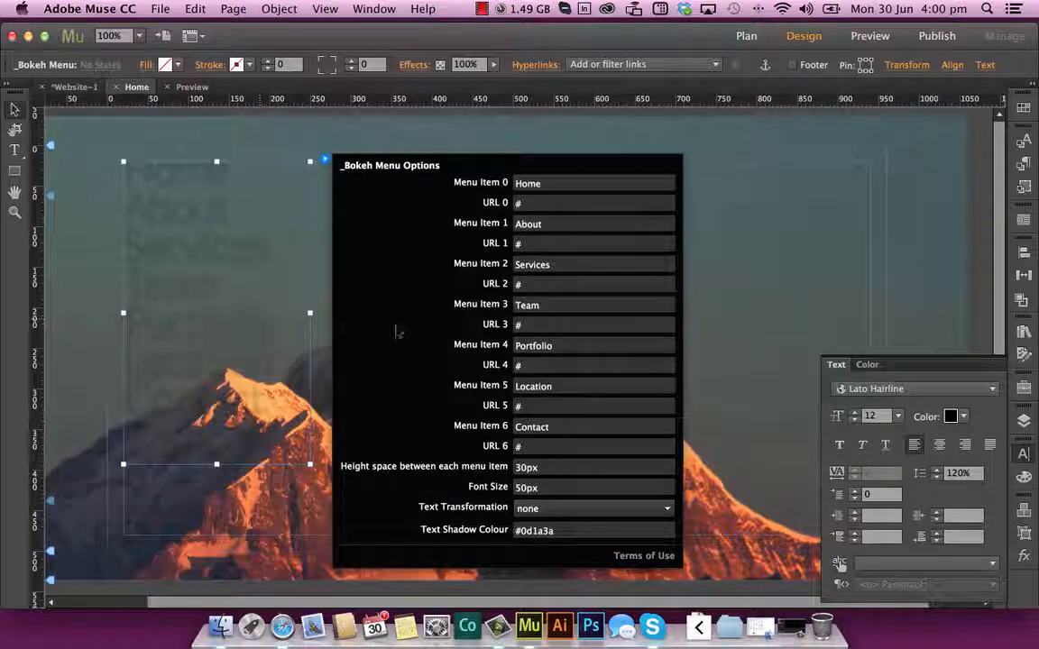
{"action": "left_click", "coordinate": [521, 488]}
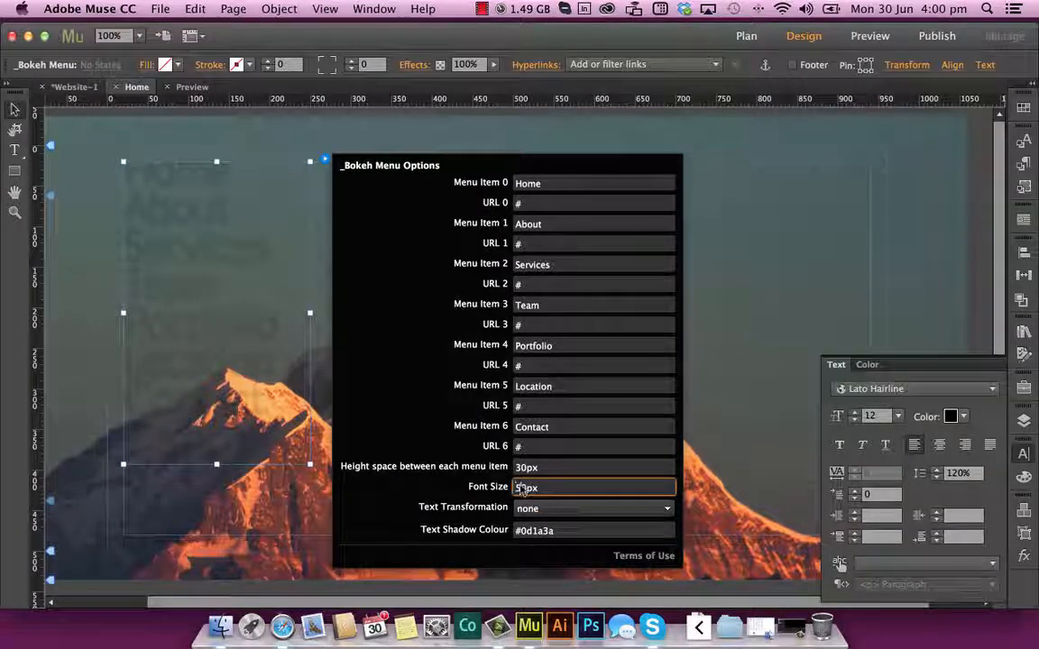
{"action": "key", "text": "BackSpace"}
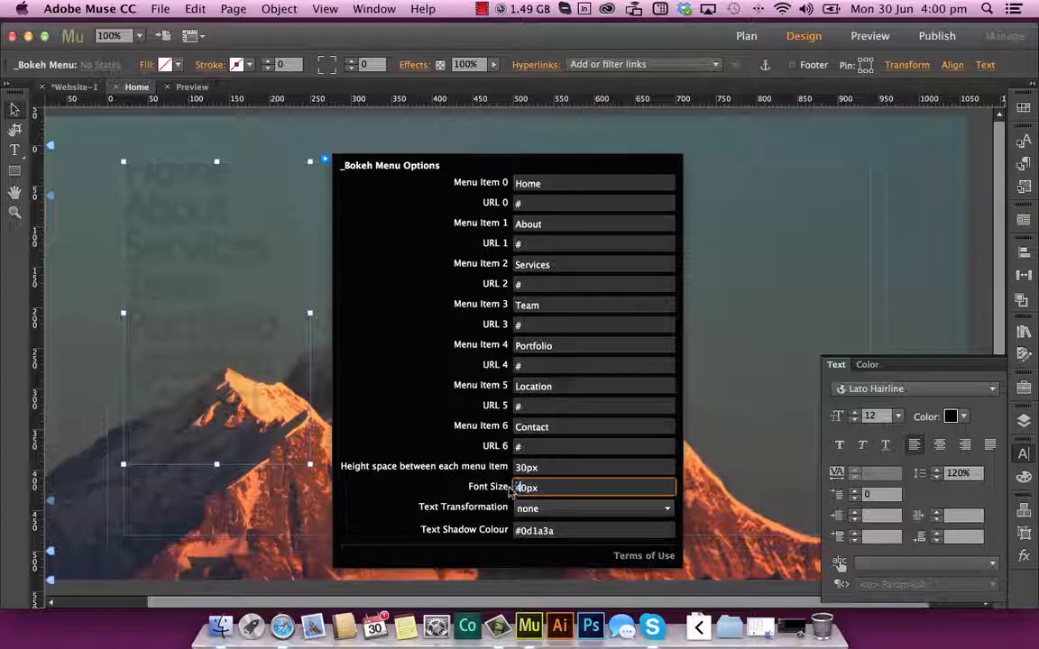
{"action": "key", "text": "Return"}
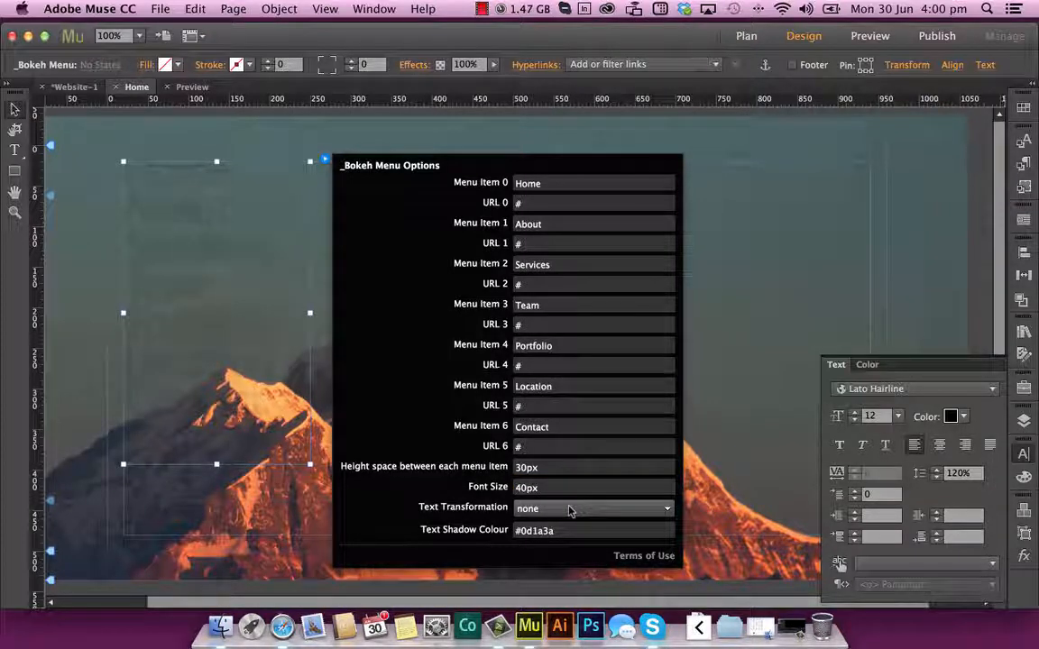
{"action": "left_click", "coordinate": [558, 510]}
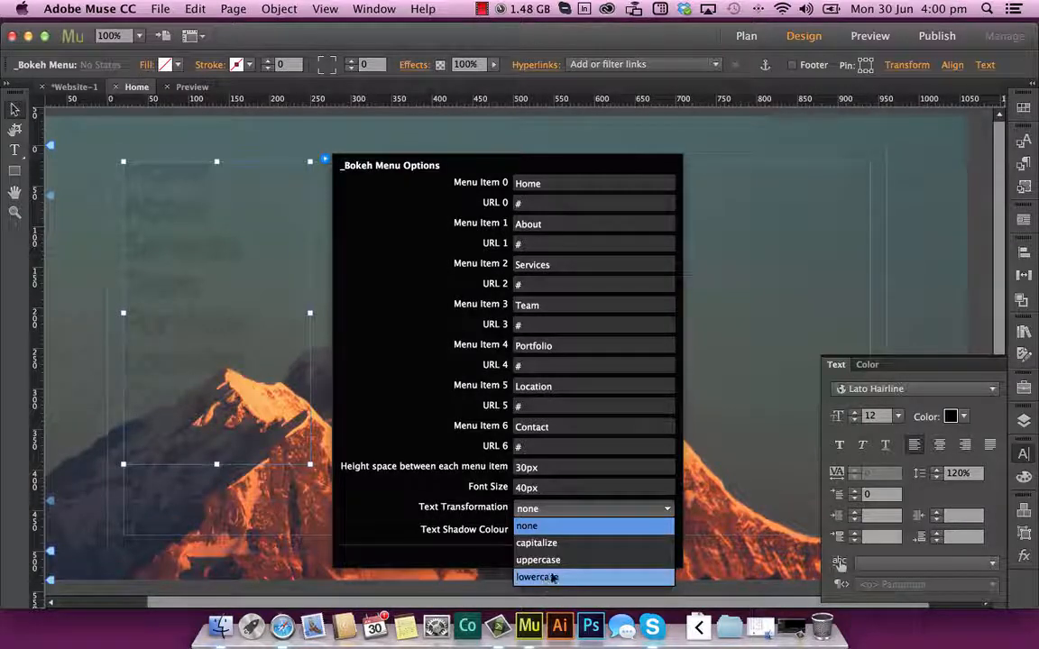
{"action": "left_click", "coordinate": [544, 578]}
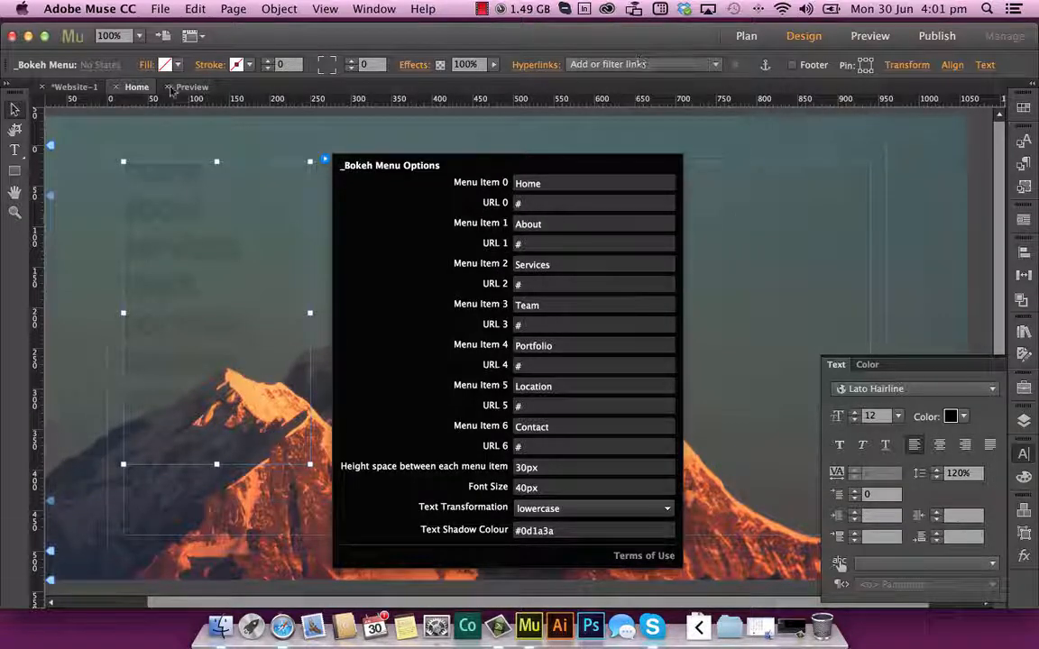
{"action": "left_click", "coordinate": [124, 84]}
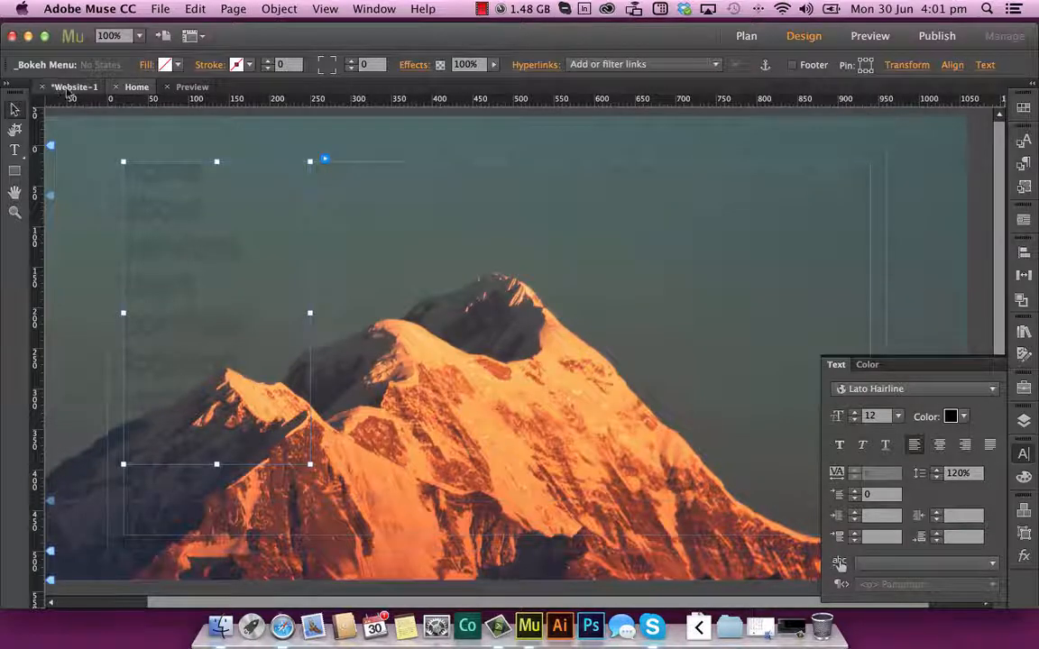
Step: Add a page named about.html beside Home in the site plan and reopen the Home page for design
{"action": "left_click", "coordinate": [91, 86]}
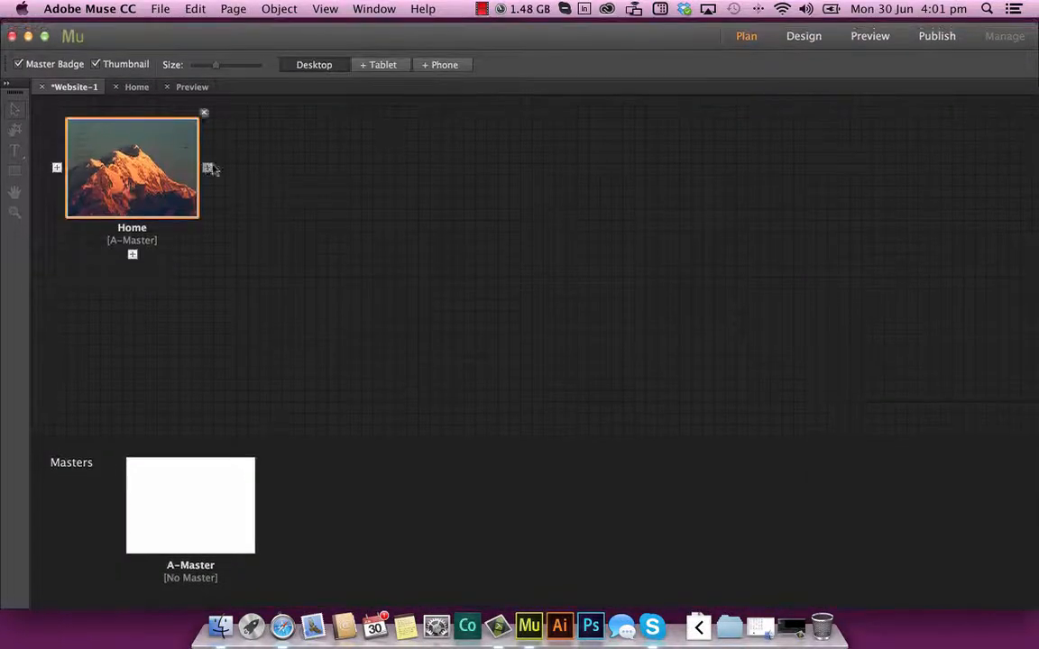
{"action": "left_click", "coordinate": [206, 168]}
{"action": "type", "text": "a"}
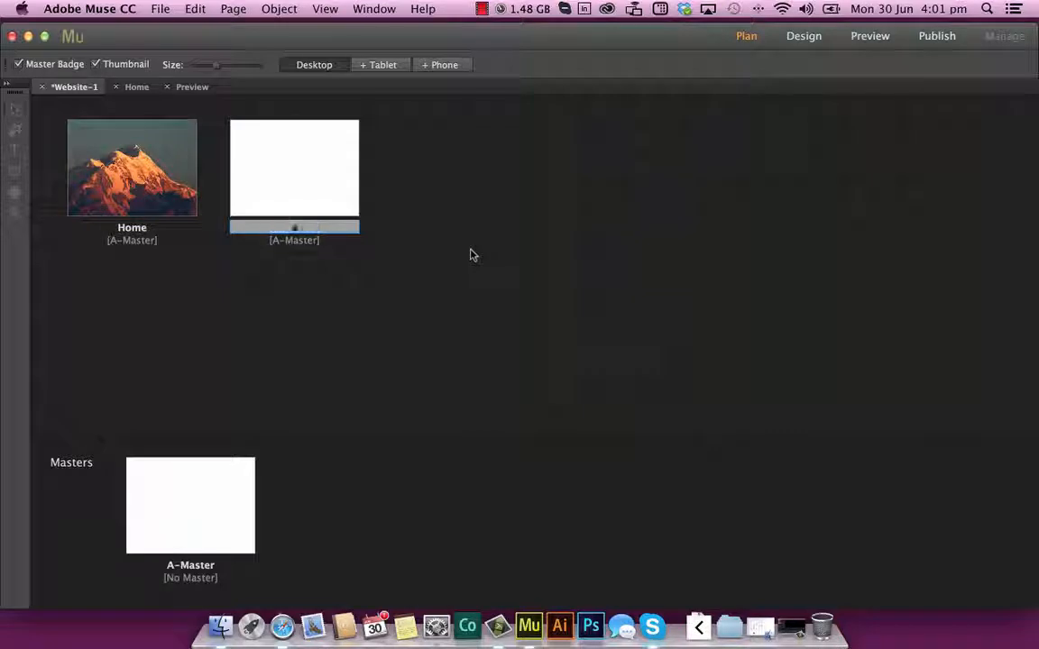
{"action": "type", "text": "bout.html"}
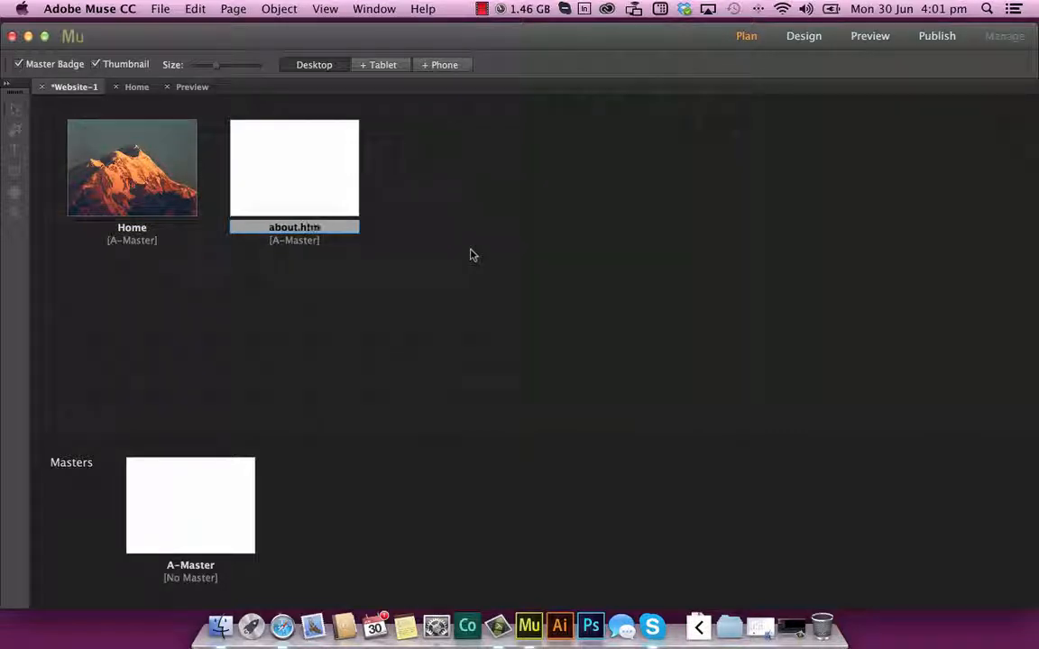
{"action": "key", "text": "Return"}
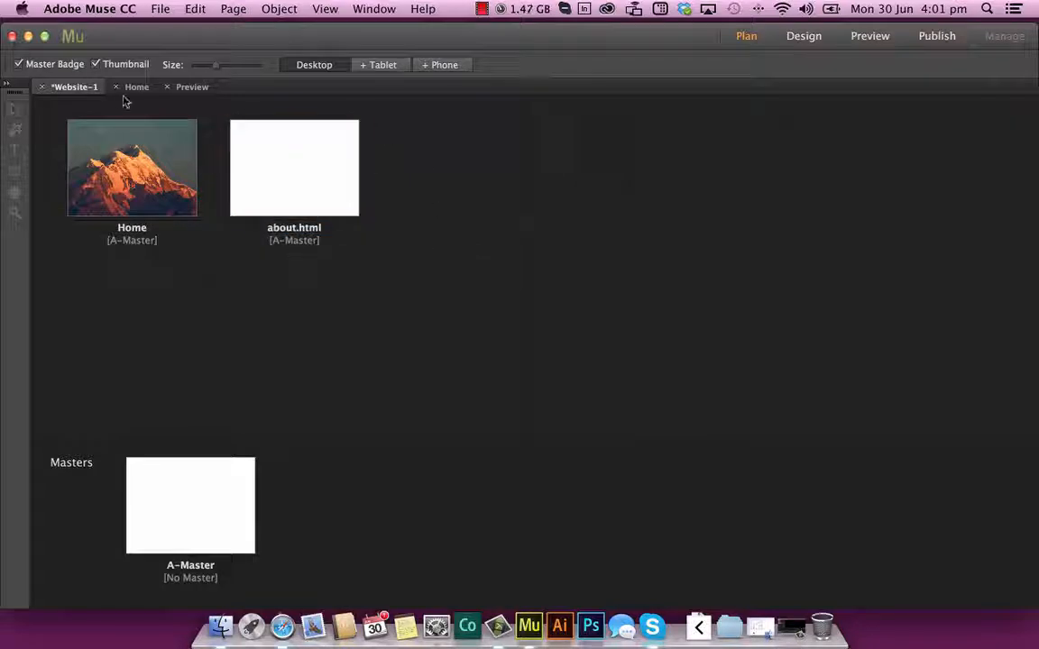
{"action": "left_click", "coordinate": [137, 87]}
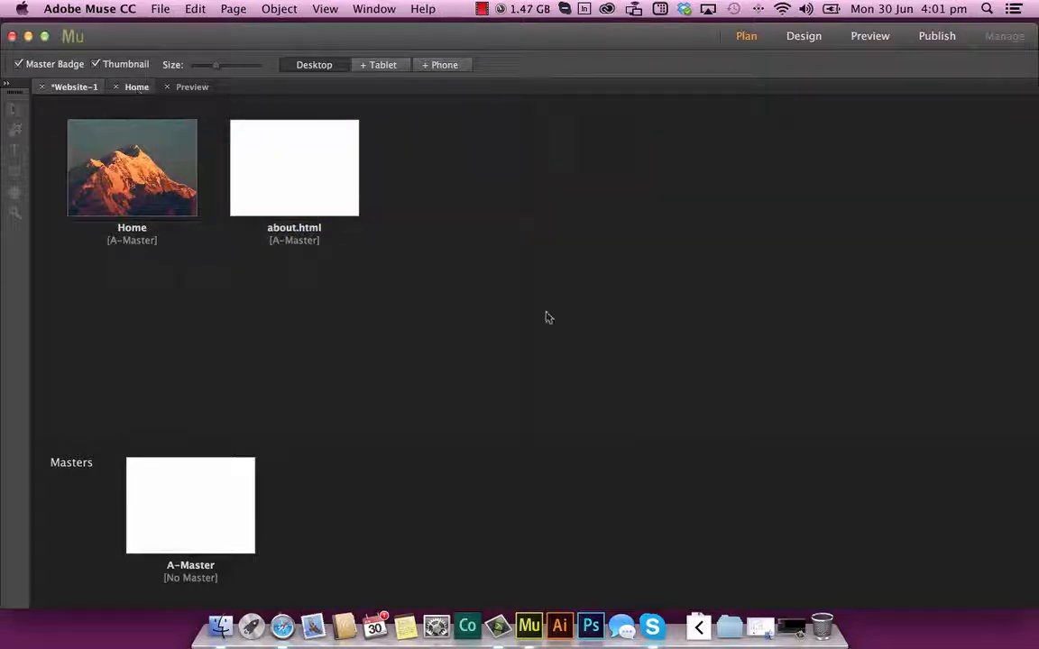
{"action": "double_click", "coordinate": [149, 147]}
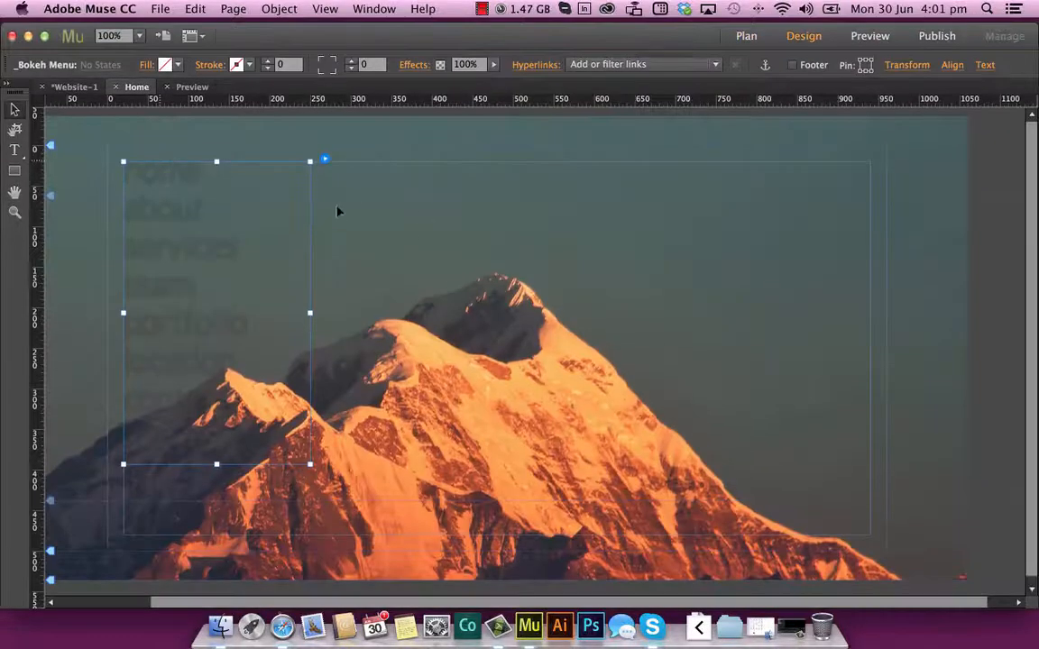
Step: Set the URL of the Bokeh Menu's About item to about.html
{"action": "left_click", "coordinate": [328, 154]}
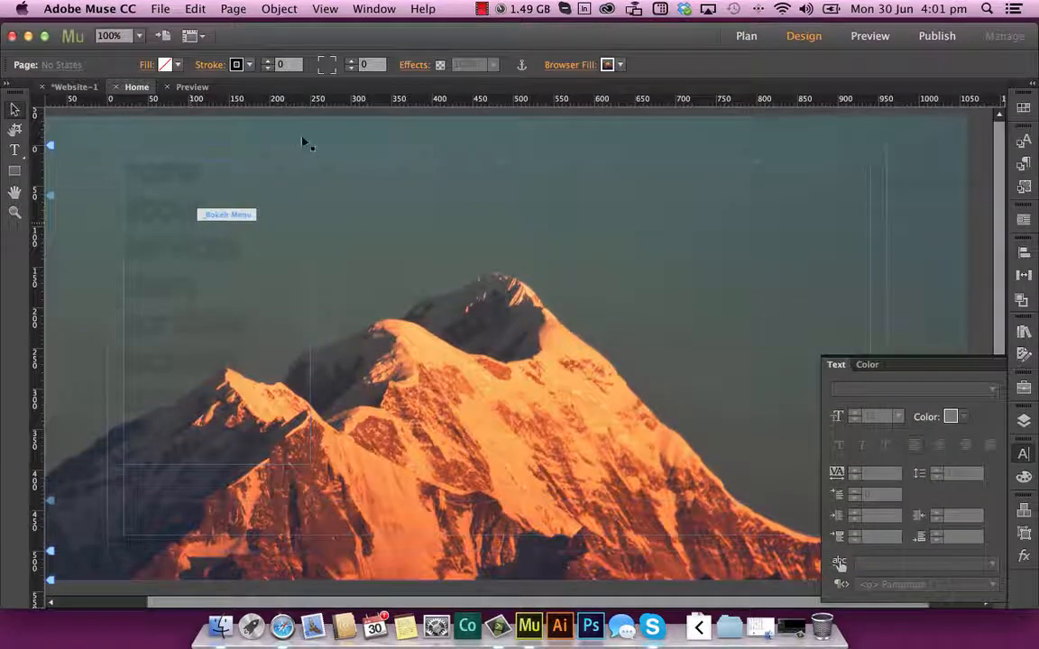
{"action": "left_click", "coordinate": [219, 170]}
{"action": "left_click", "coordinate": [325, 160]}
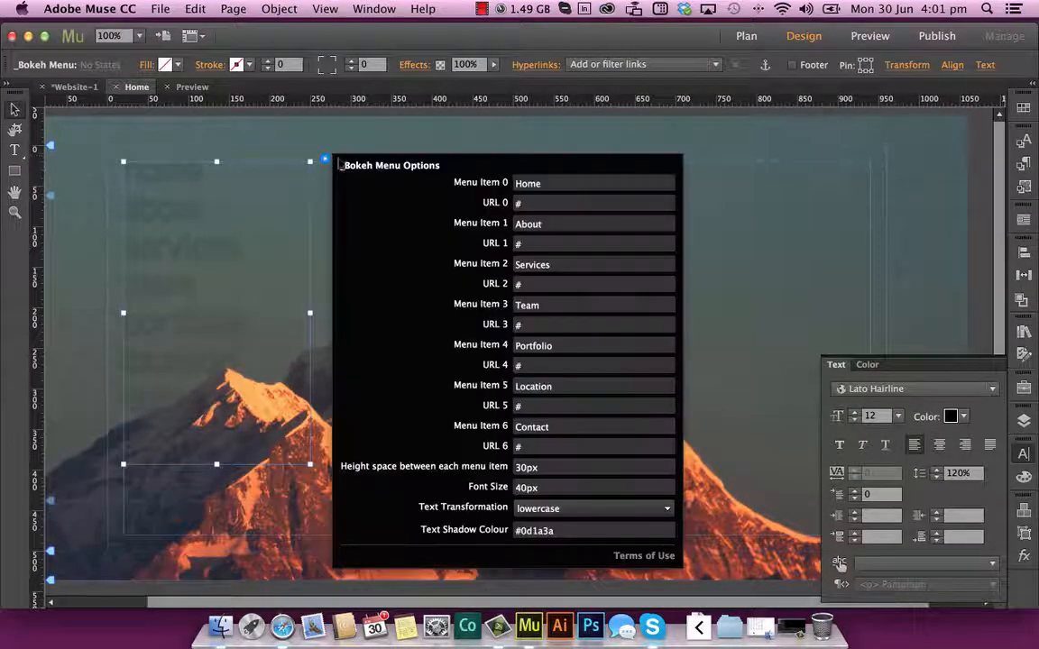
{"action": "left_click", "coordinate": [518, 243]}
{"action": "key", "text": "BackSpace"}
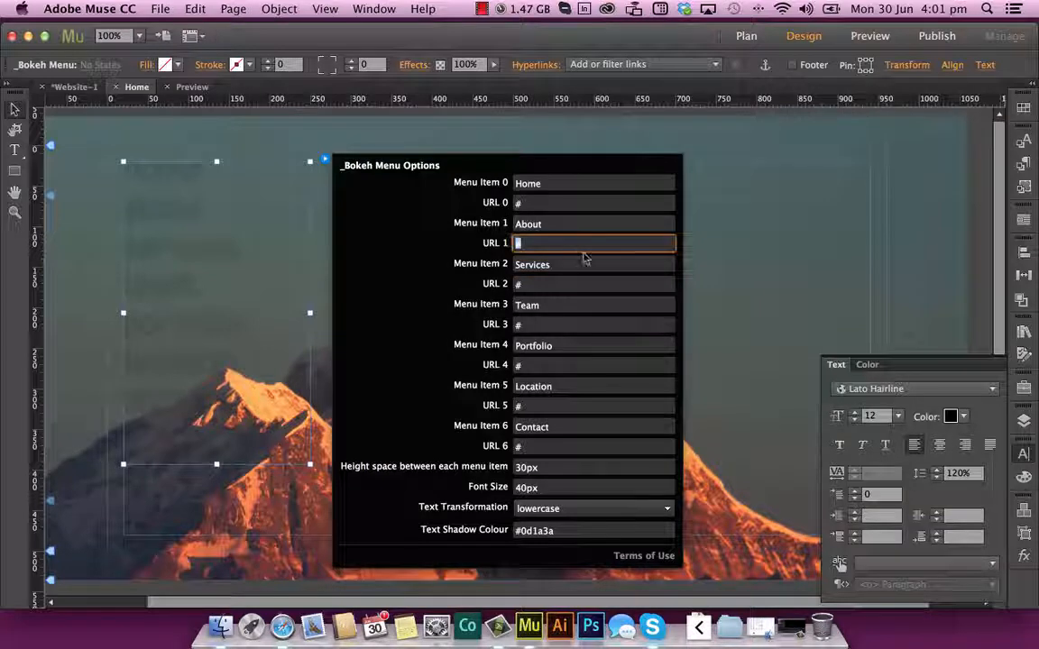
{"action": "type", "text": "about"}
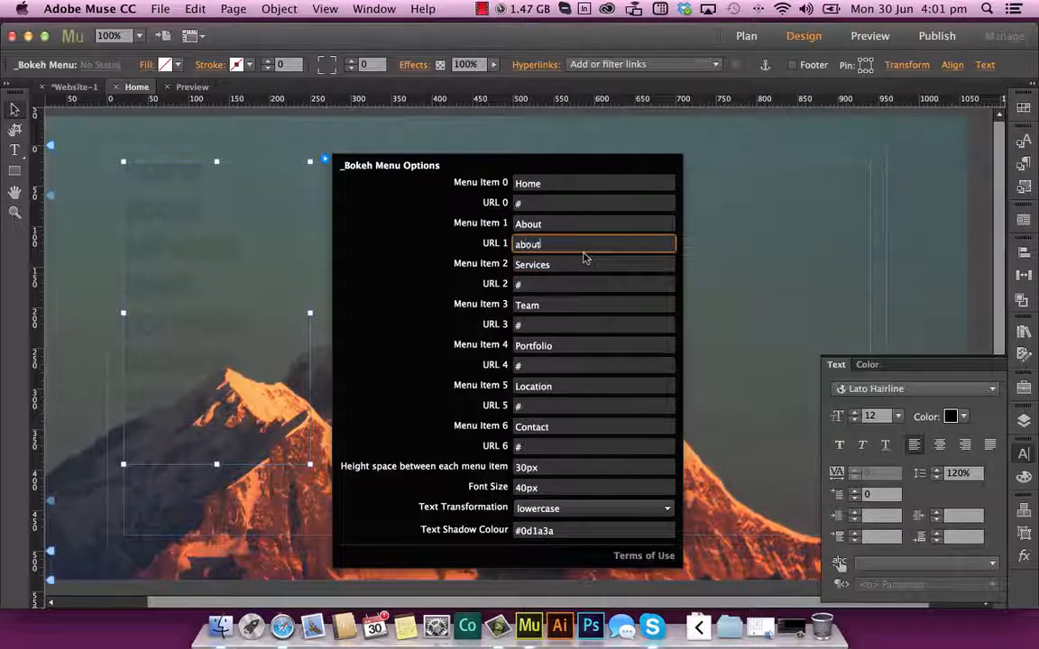
{"action": "type", "text": ".html"}
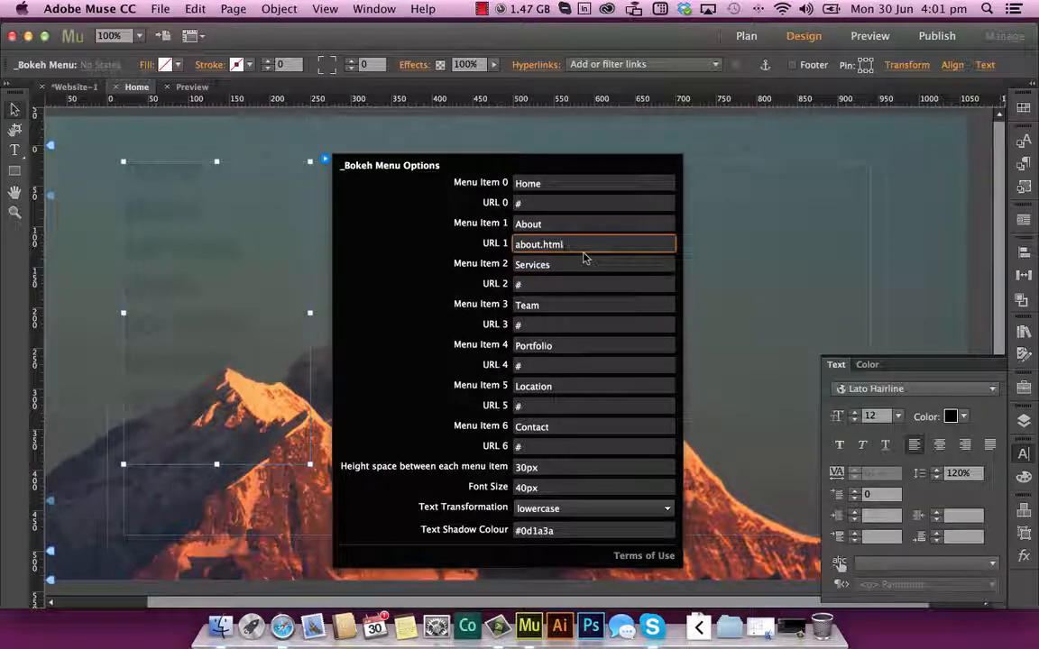
{"action": "left_click", "coordinate": [708, 259]}
Step: Preview the page, test the about link in the menu, and return to the Home page design
{"action": "left_click", "coordinate": [531, 202]}
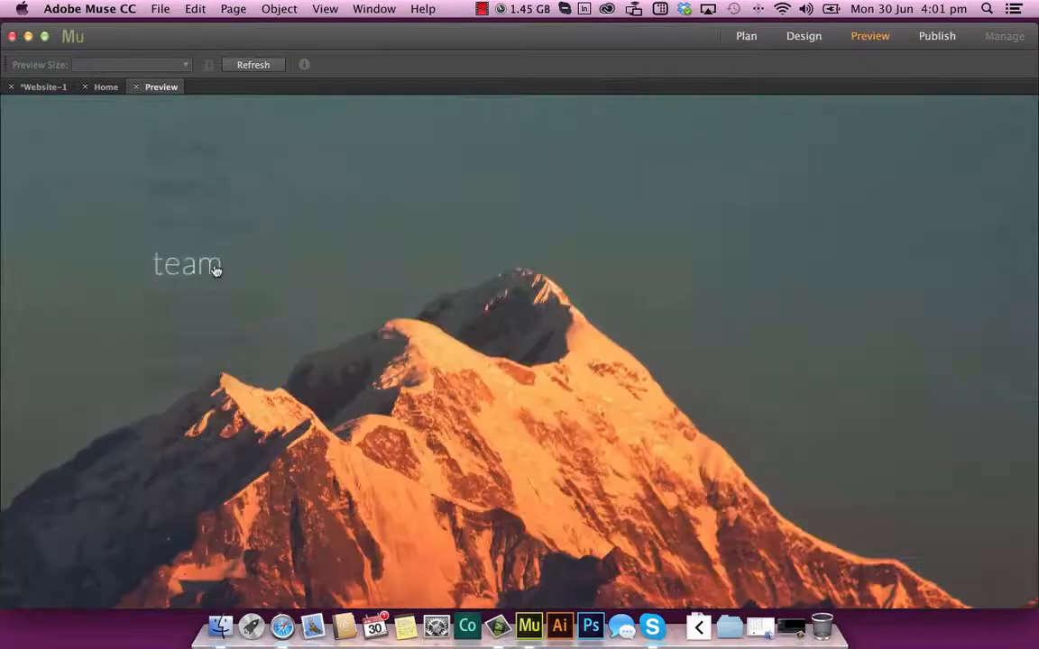
{"action": "left_click", "coordinate": [178, 187]}
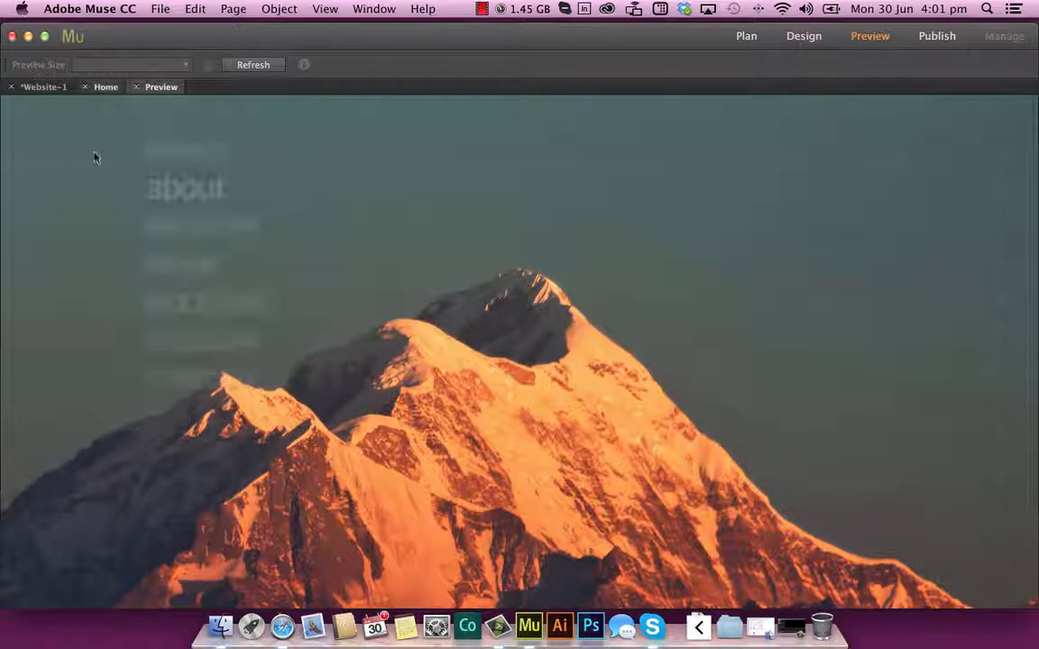
{"action": "left_click", "coordinate": [105, 87]}
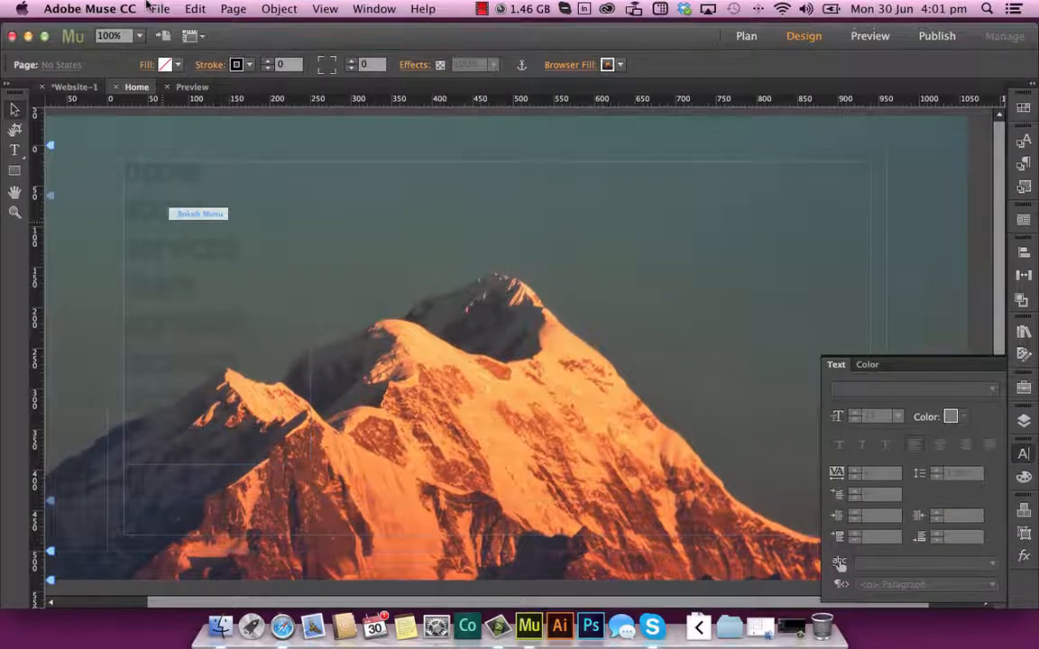
{"action": "left_click", "coordinate": [159, 9]}
{"action": "left_click", "coordinate": [155, 13]}
{"action": "left_click", "coordinate": [155, 11]}
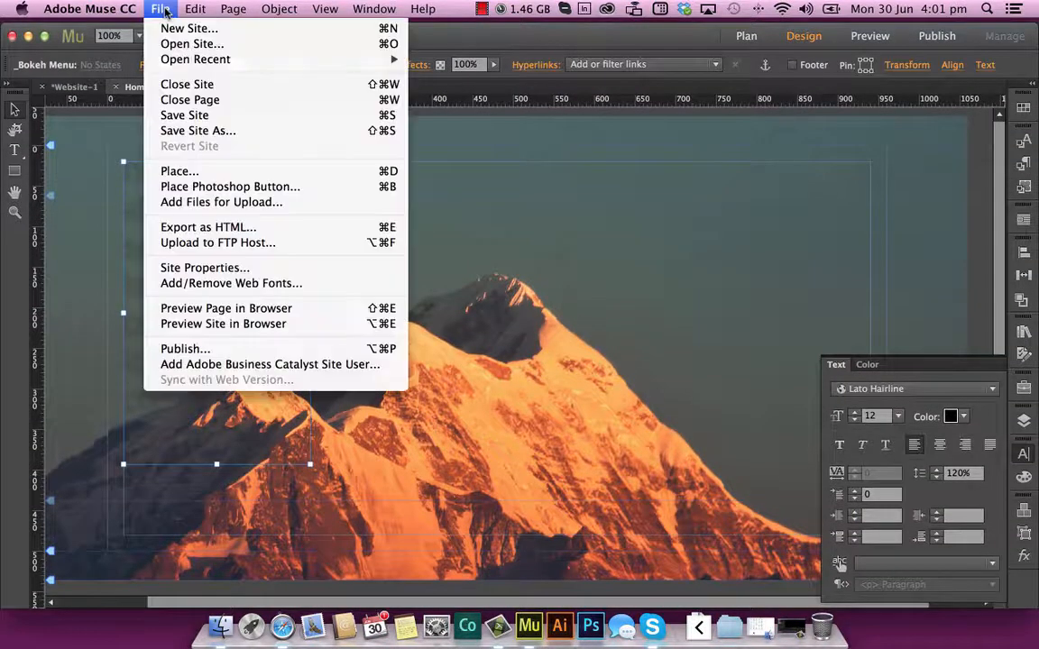
{"action": "left_click", "coordinate": [517, 220]}
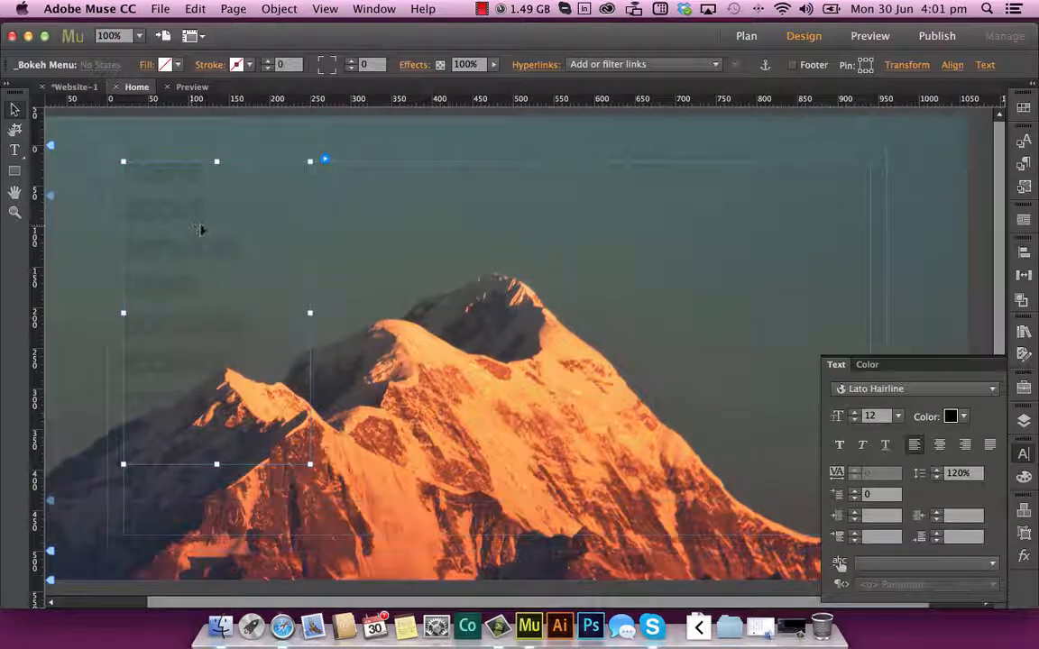
Step: Remove the Contact and Location items from the Bokeh Menu by clearing their names in the widget options
{"action": "left_click", "coordinate": [324, 159]}
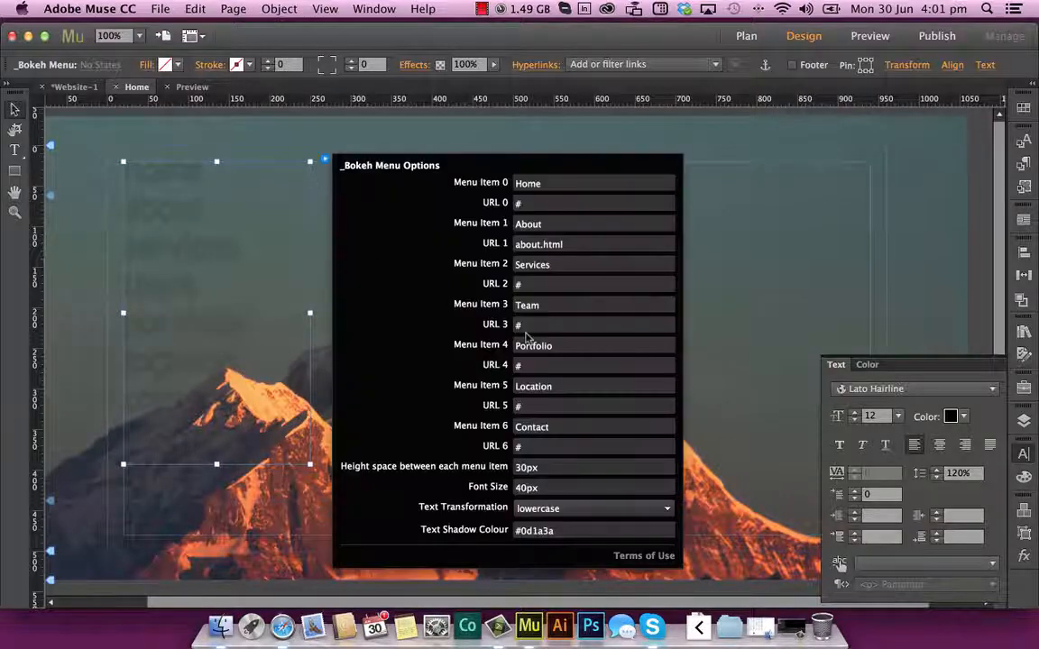
{"action": "double_click", "coordinate": [570, 427]}
{"action": "key", "text": "BackSpace"}
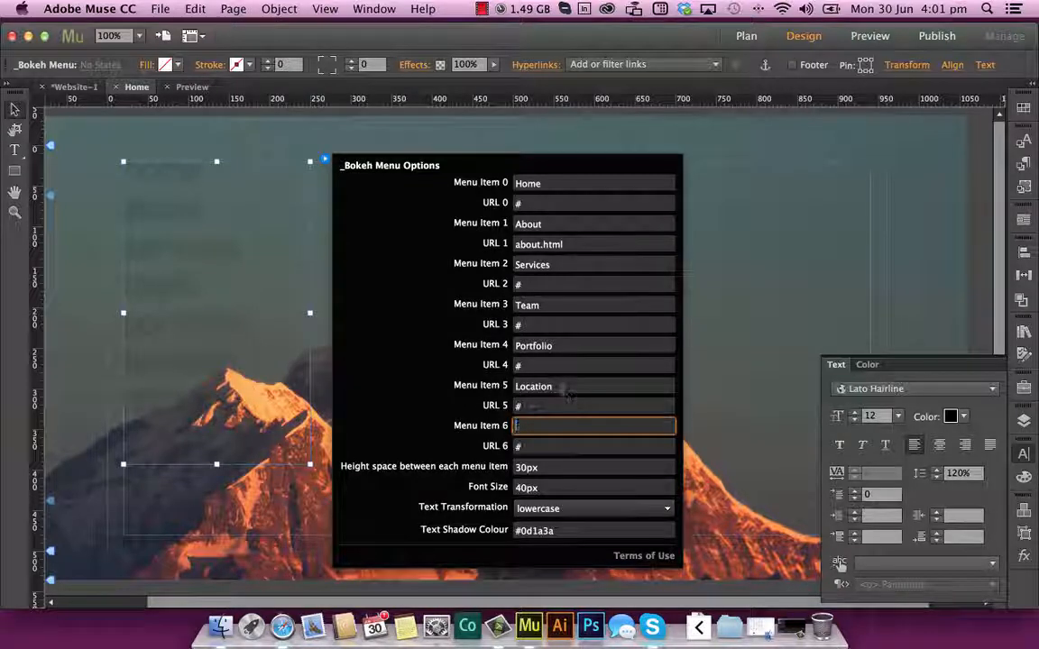
{"action": "double_click", "coordinate": [541, 386]}
{"action": "key", "text": "BackSpace"}
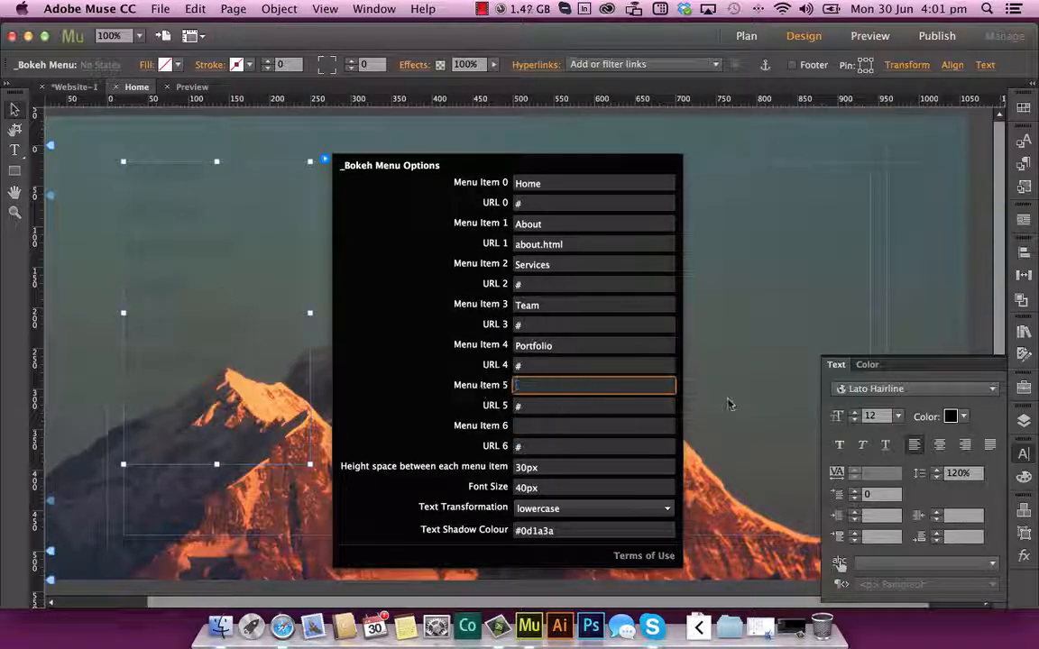
{"action": "left_click", "coordinate": [722, 403]}
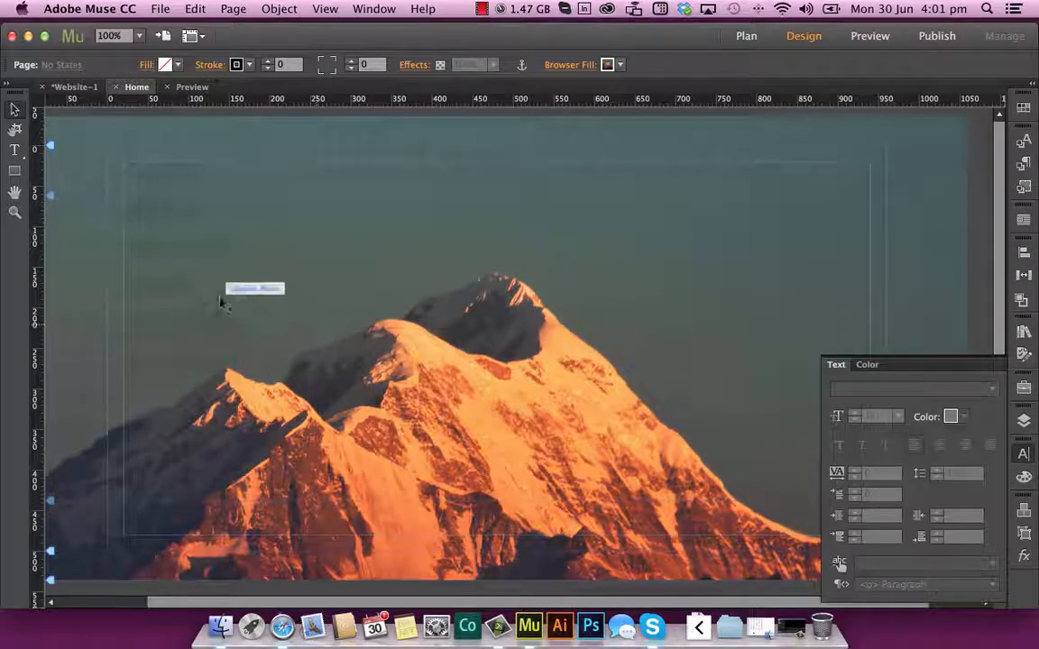
Step: Shorten the Bokeh Menu's frame to end just below the portfolio item and check the menu in a page preview
{"action": "left_click", "coordinate": [221, 424]}
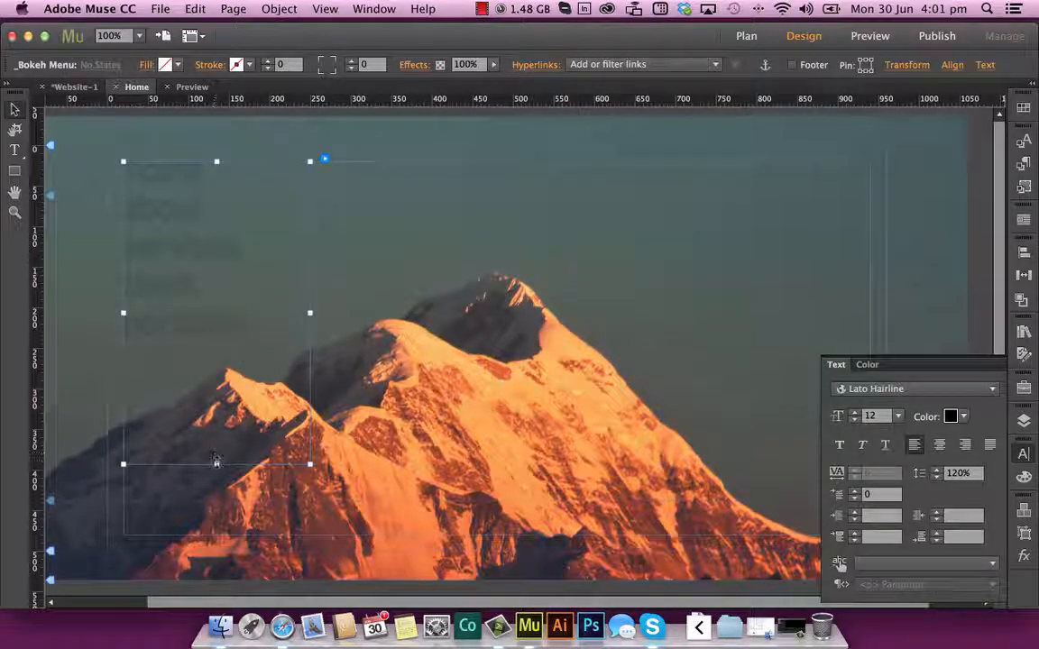
{"action": "left_click_drag", "start_coordinate": [216, 461], "coordinate": [217, 326]}
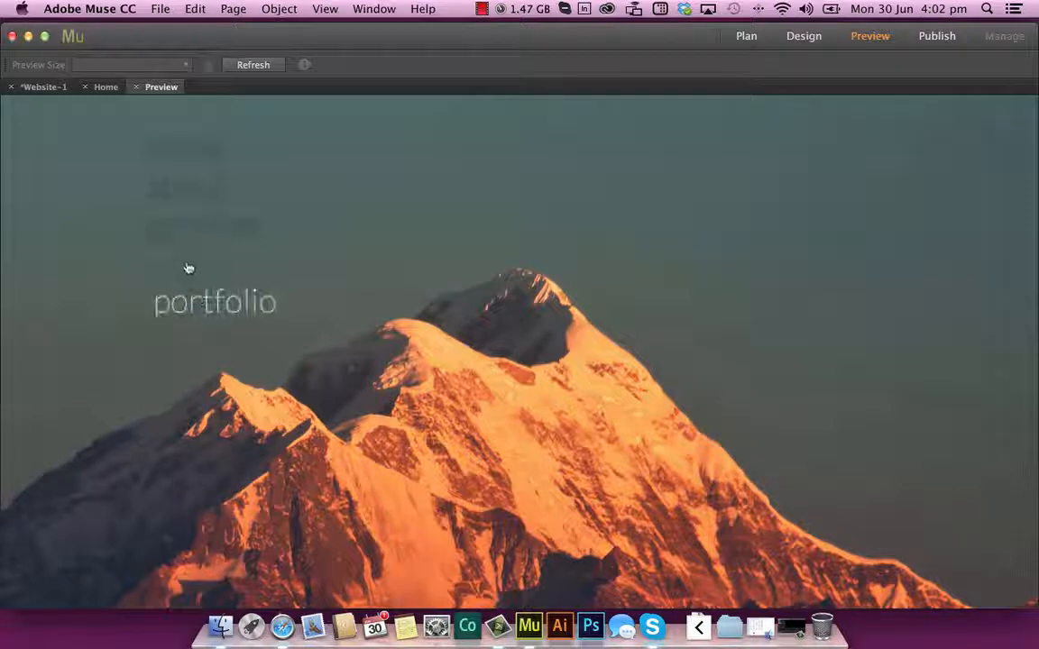
{"action": "left_click", "coordinate": [811, 41]}
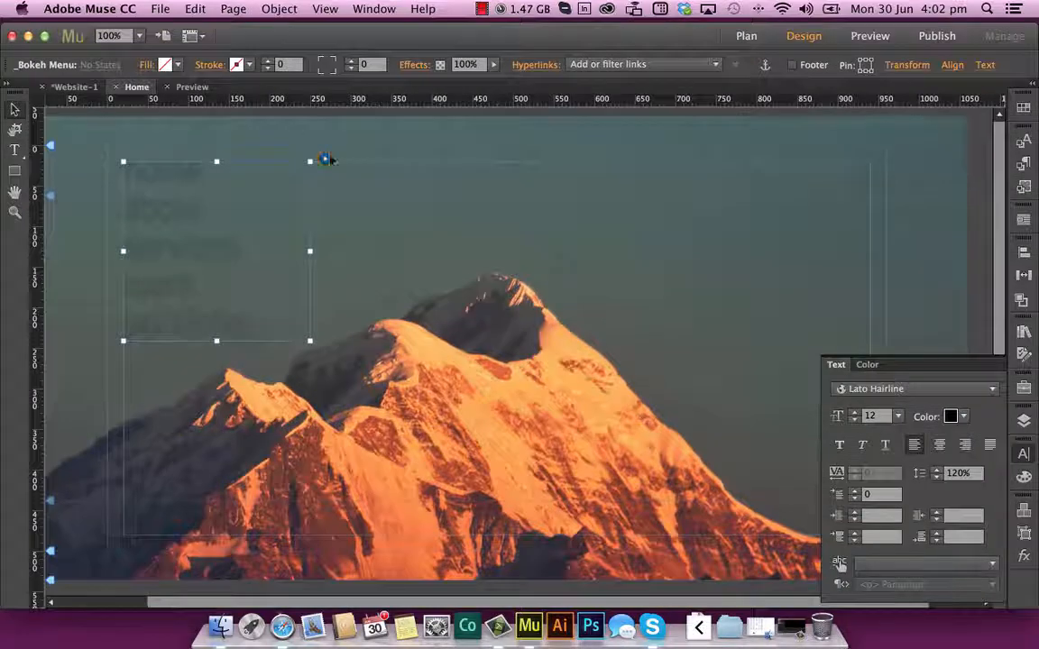
Step: Review the Bokeh Menu's item, URL and text settings in its widget options and close them
{"action": "left_click", "coordinate": [325, 160]}
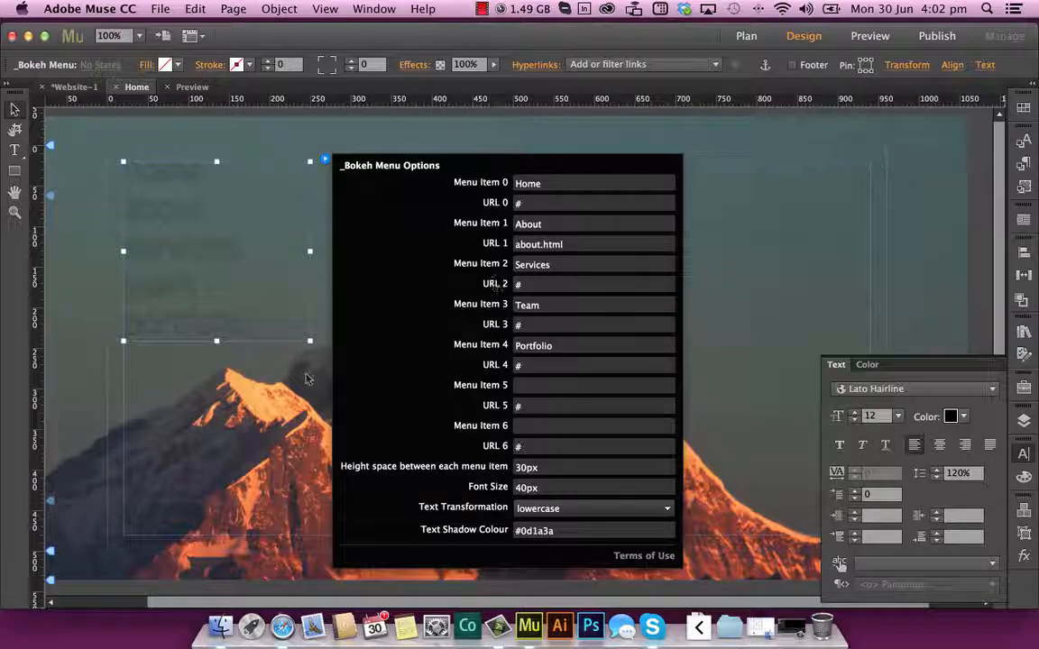
{"action": "left_click", "coordinate": [250, 413]}
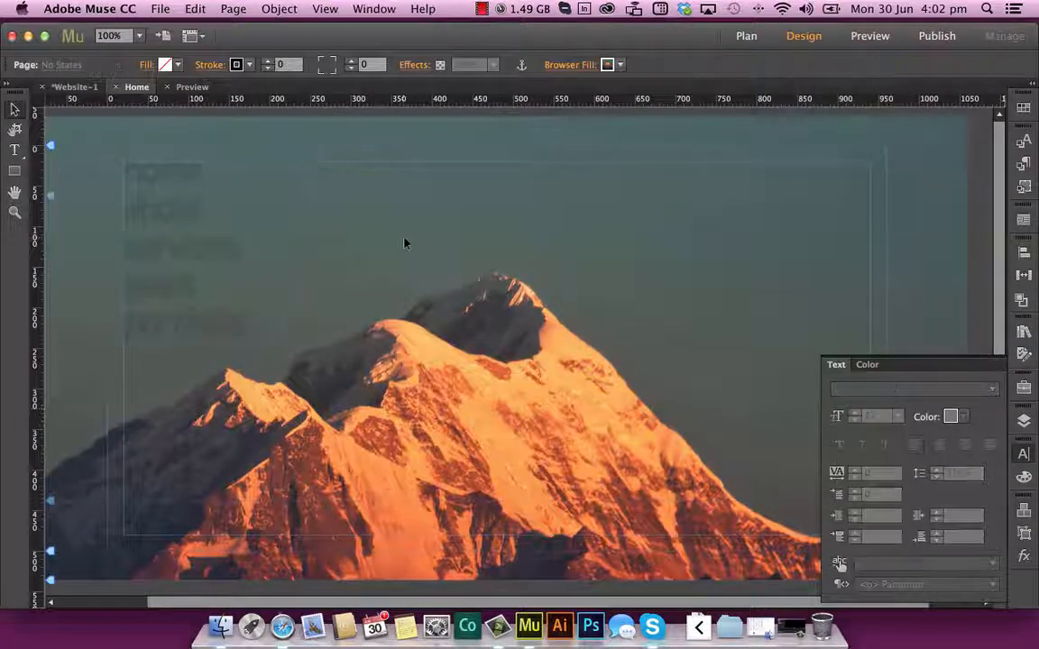
{"action": "left_click", "coordinate": [394, 266]}
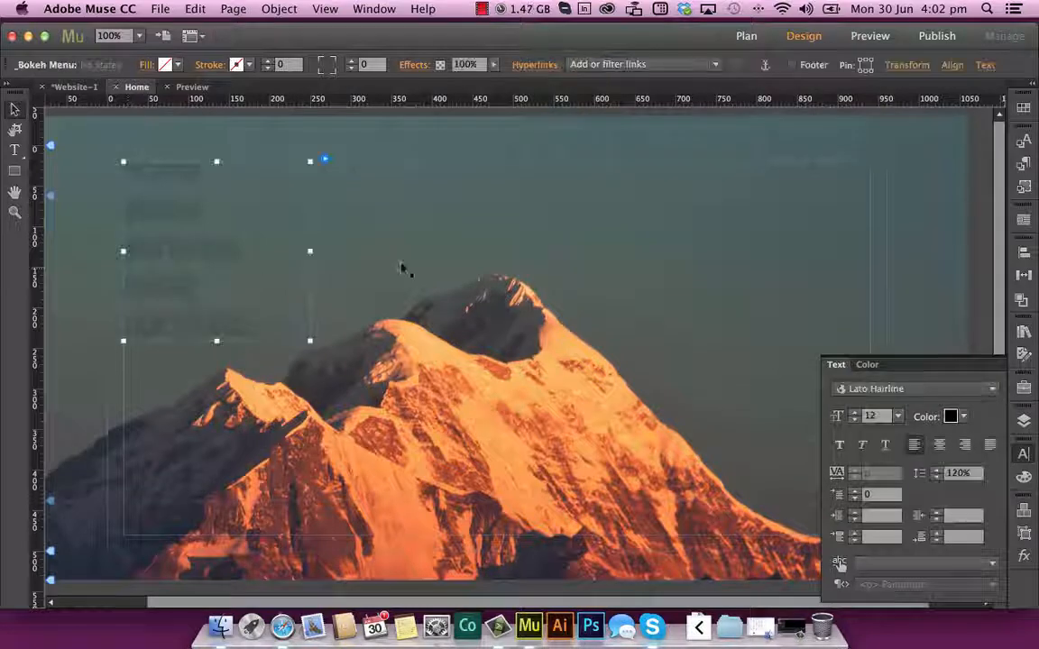